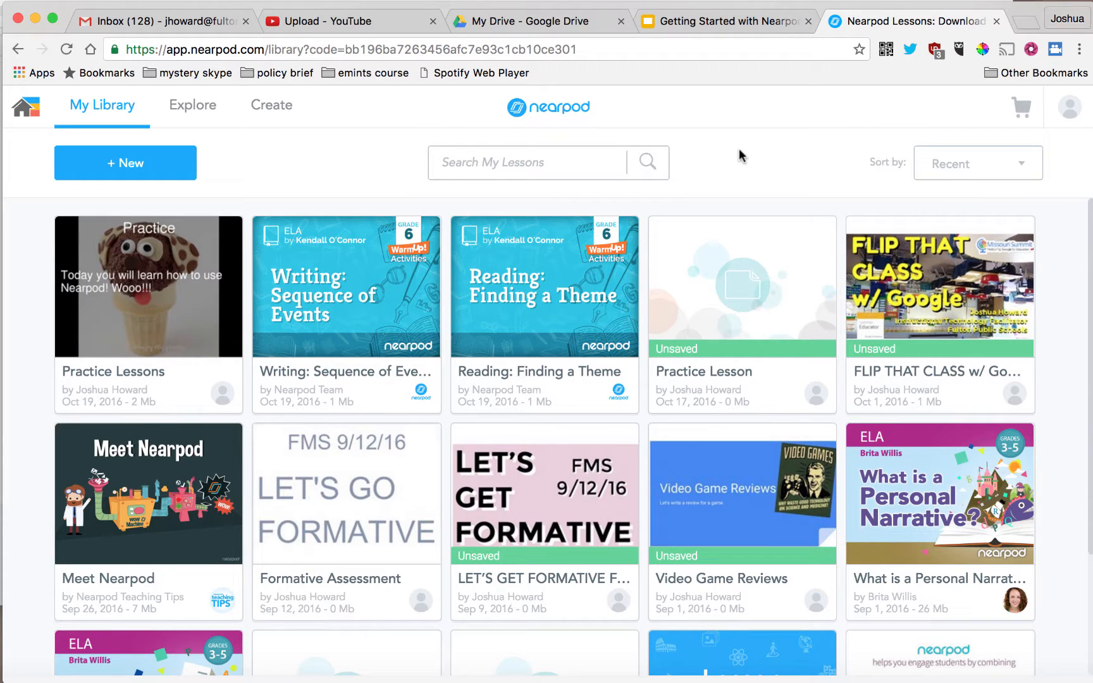
- Search Google for "nearpodize" in a new tab and open the extension's Chrome Web Store page
left_click(1025, 24)
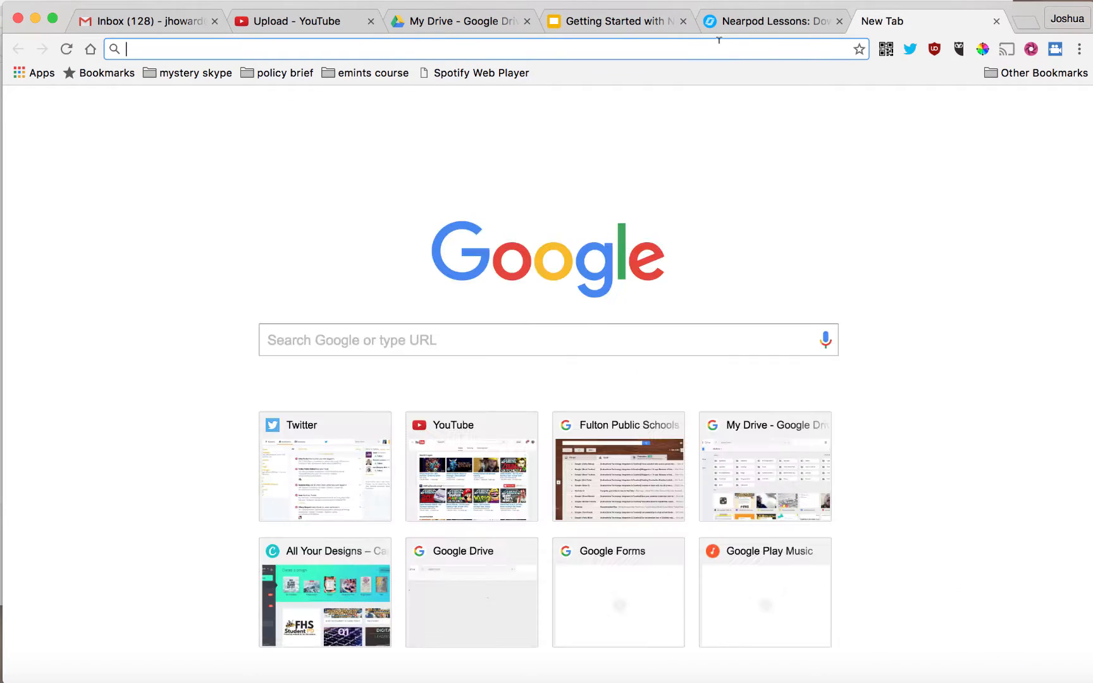
type("near")
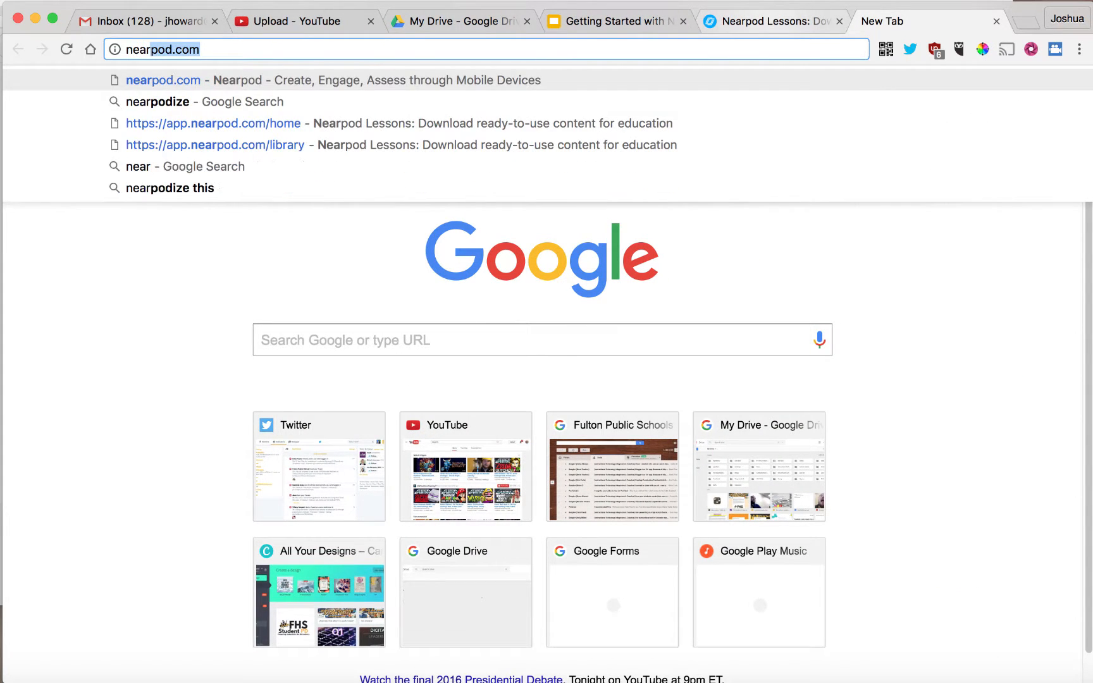
type("podize")
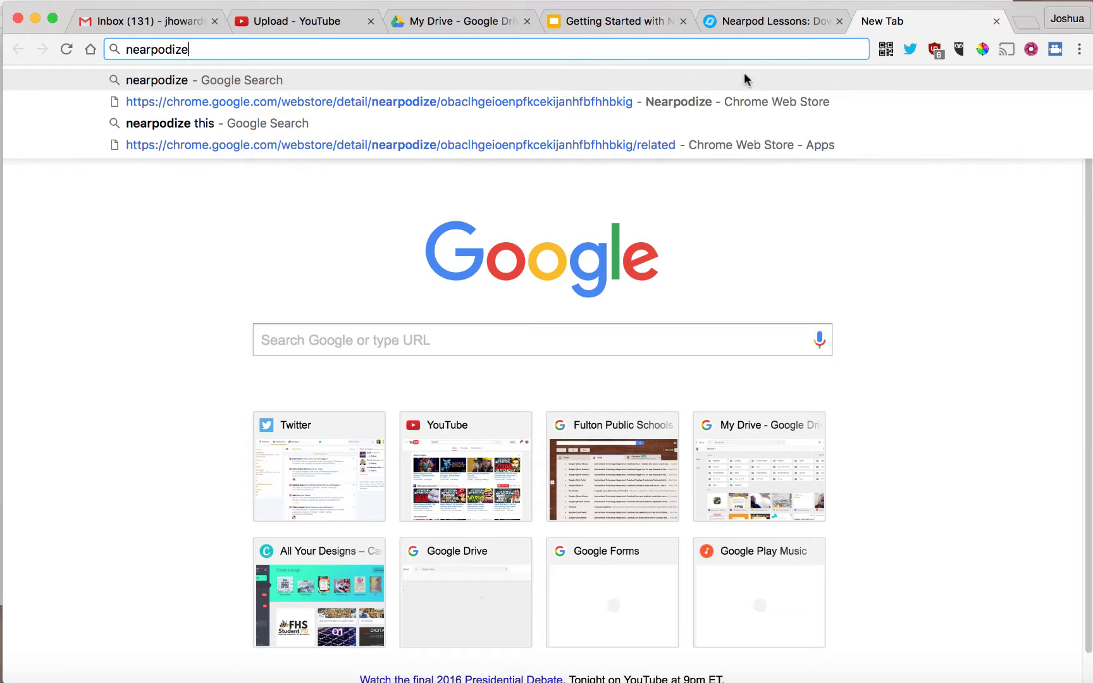
key("Return")
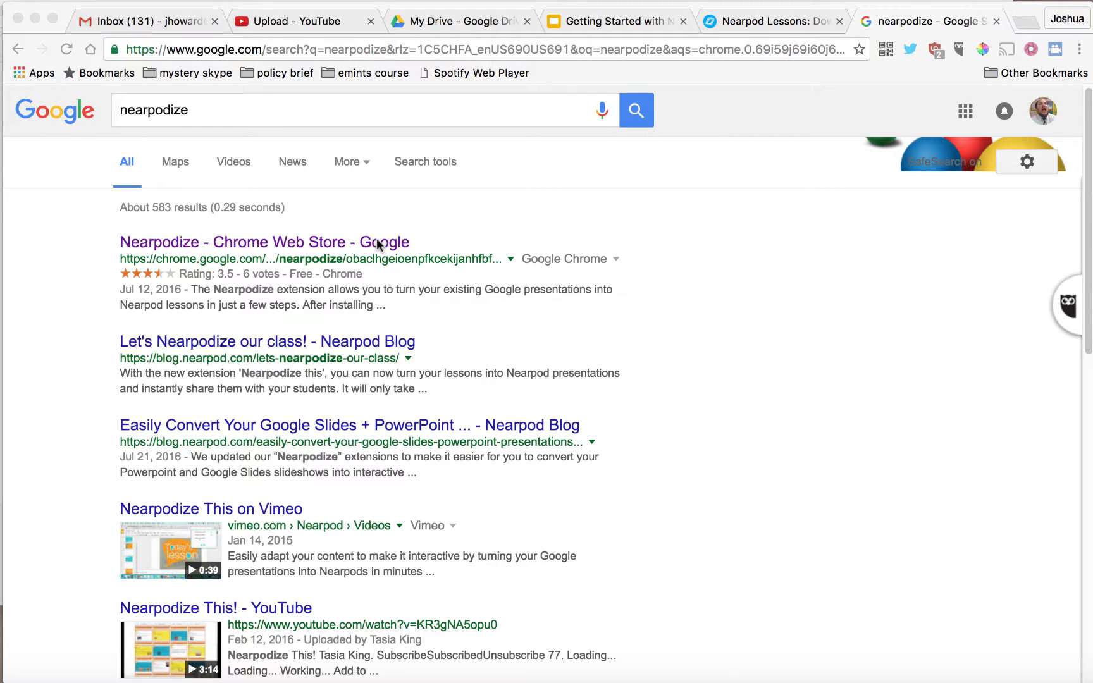
left_click(293, 243)
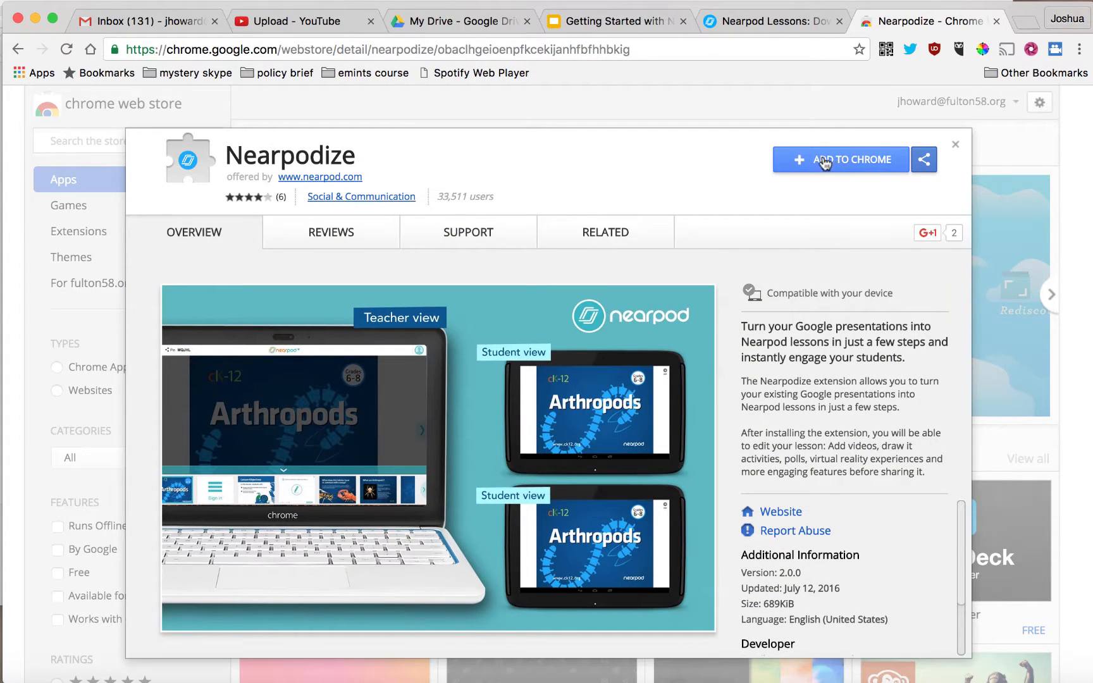
- Add the Nearpodize extension to Chrome, dismiss the notice and close the store listing
left_click(847, 162)
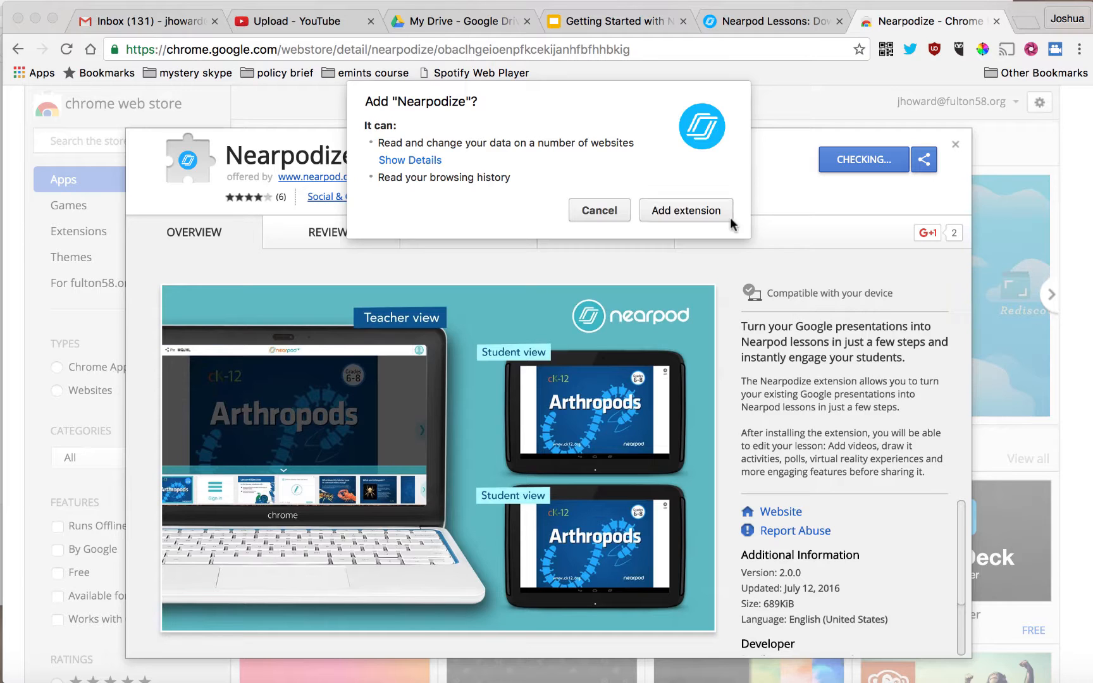
left_click(696, 211)
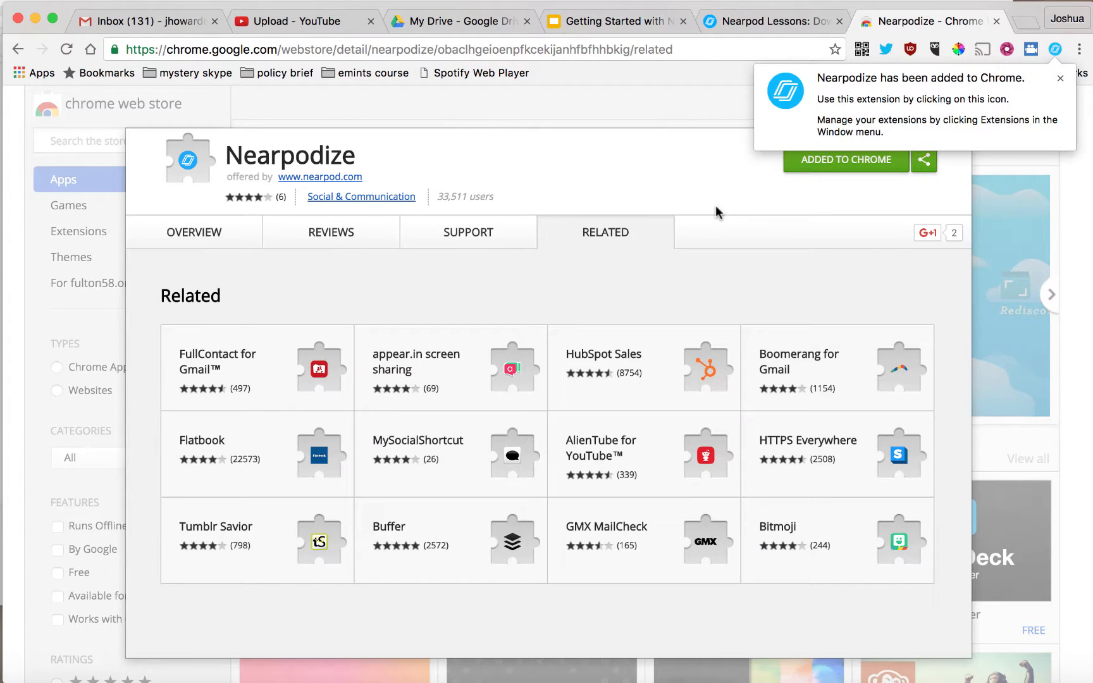
left_click(645, 160)
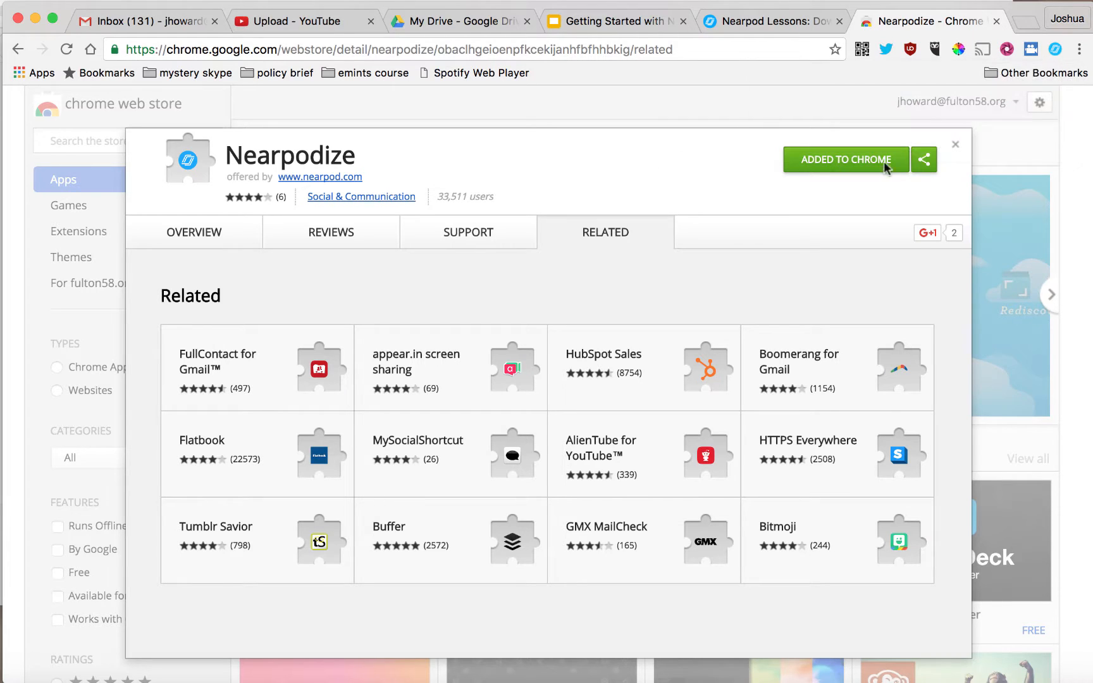
left_click(955, 147)
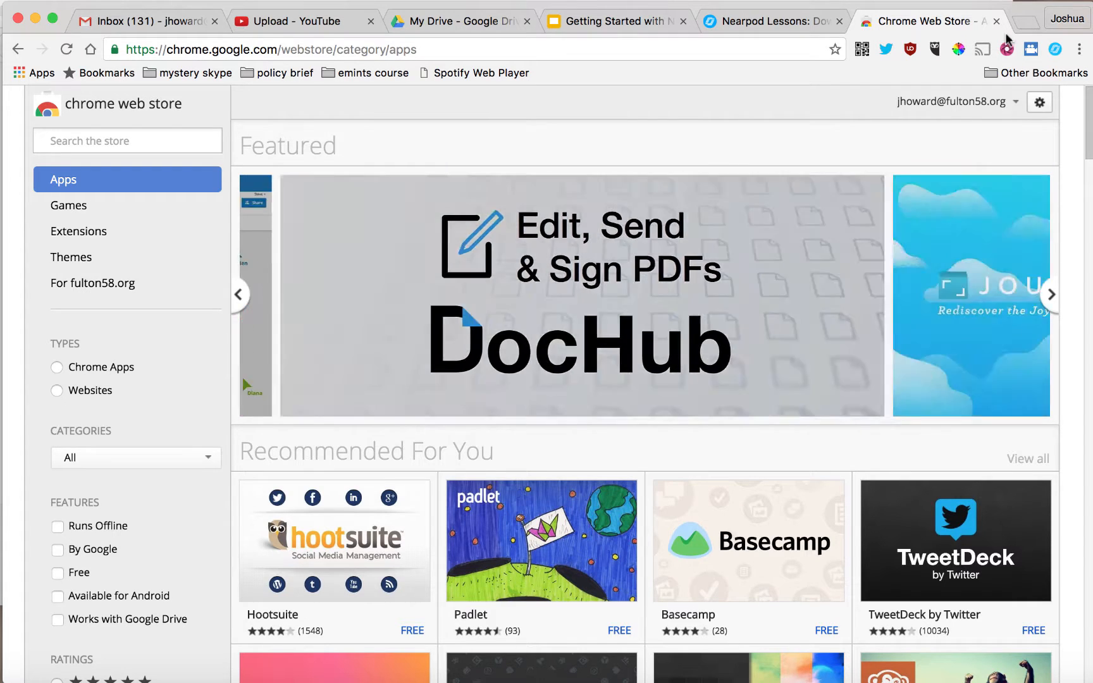
- Go to Google Slides in a new tab and open the "Parts of a News Story" presentation
left_click(1022, 21)
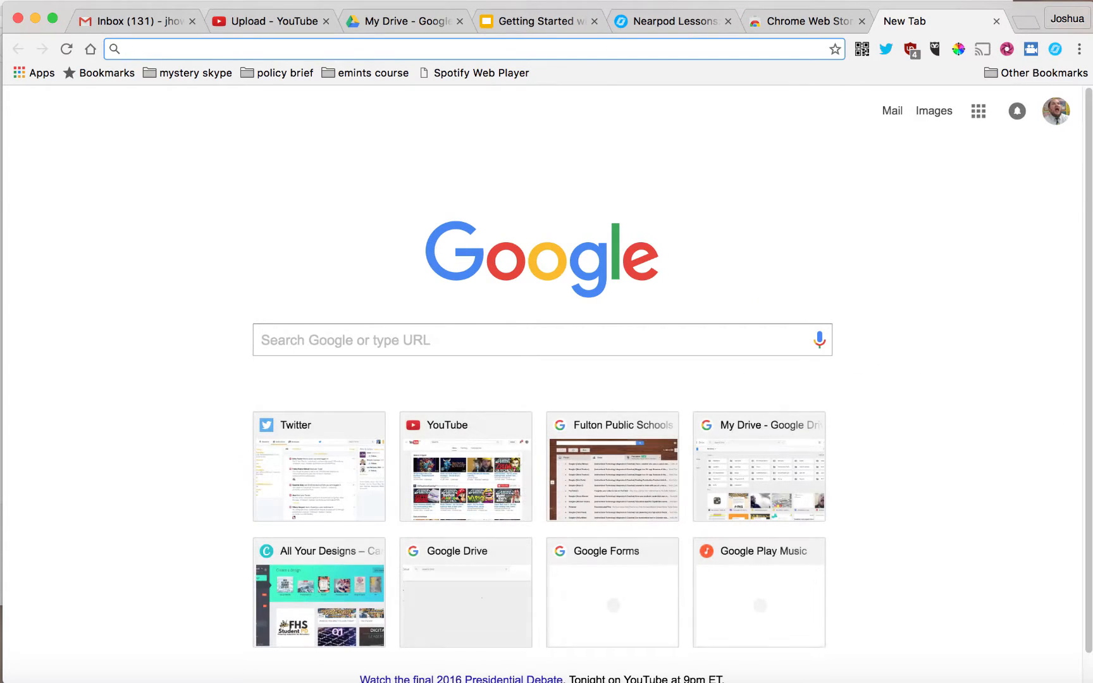
type("slides")
key("Return")
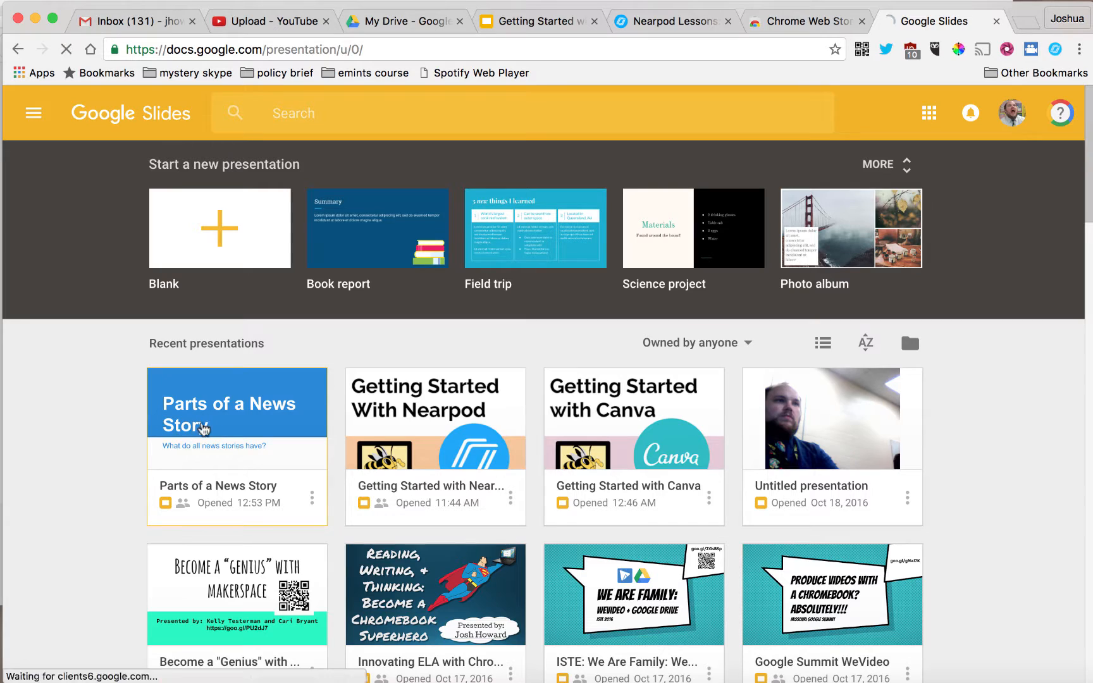
left_click(234, 432)
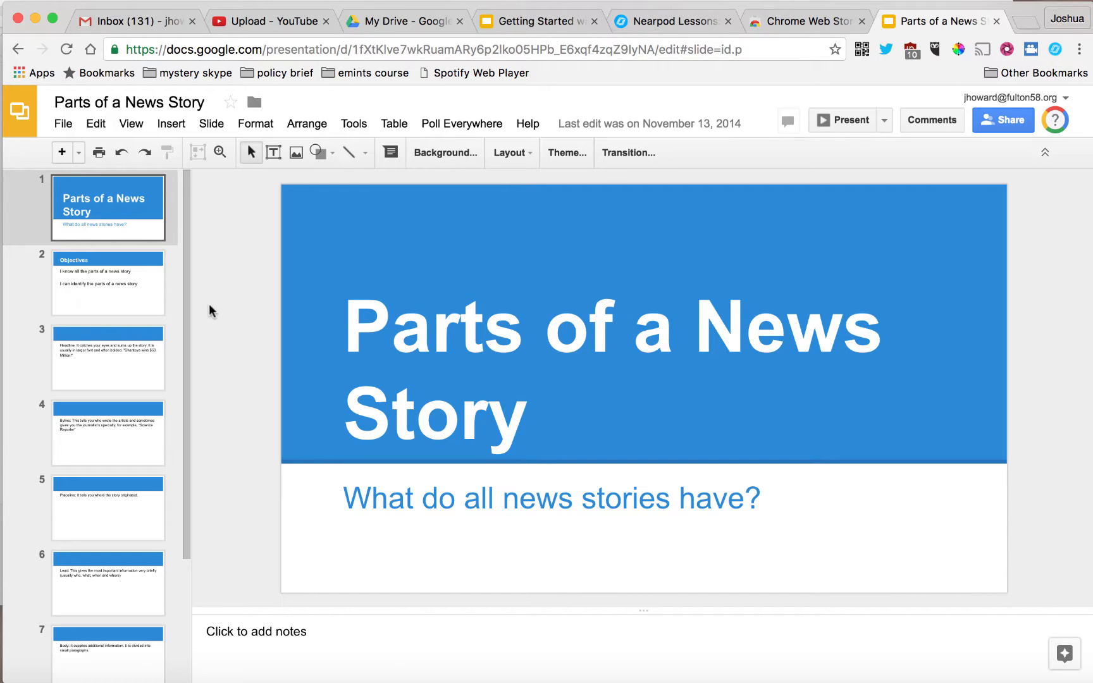
- Convert the presentation into a Nearpod lesson with the Nearpodize extension, signing in with the school Google account
mouse_move(188, 298)
left_mouse_down()
mouse_move(192, 393)
mouse_move(181, 276)
left_mouse_up()
left_click_drag(182, 342, 192, 417)
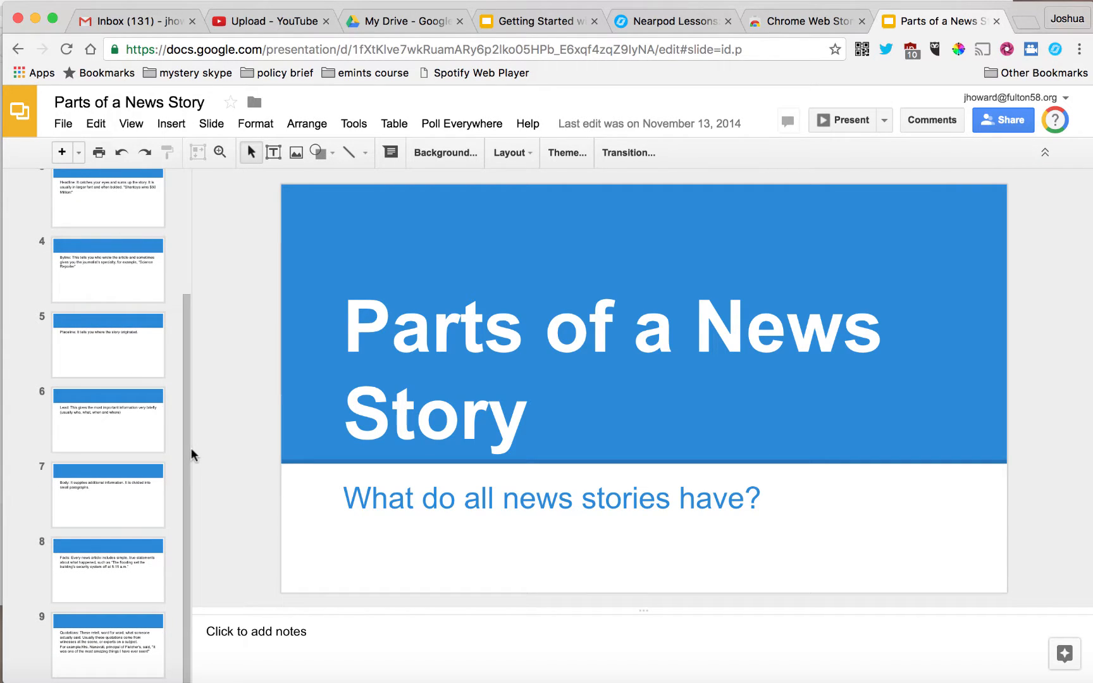
scroll(185, 428, "up", 1)
scroll(185, 428, "up", 2)
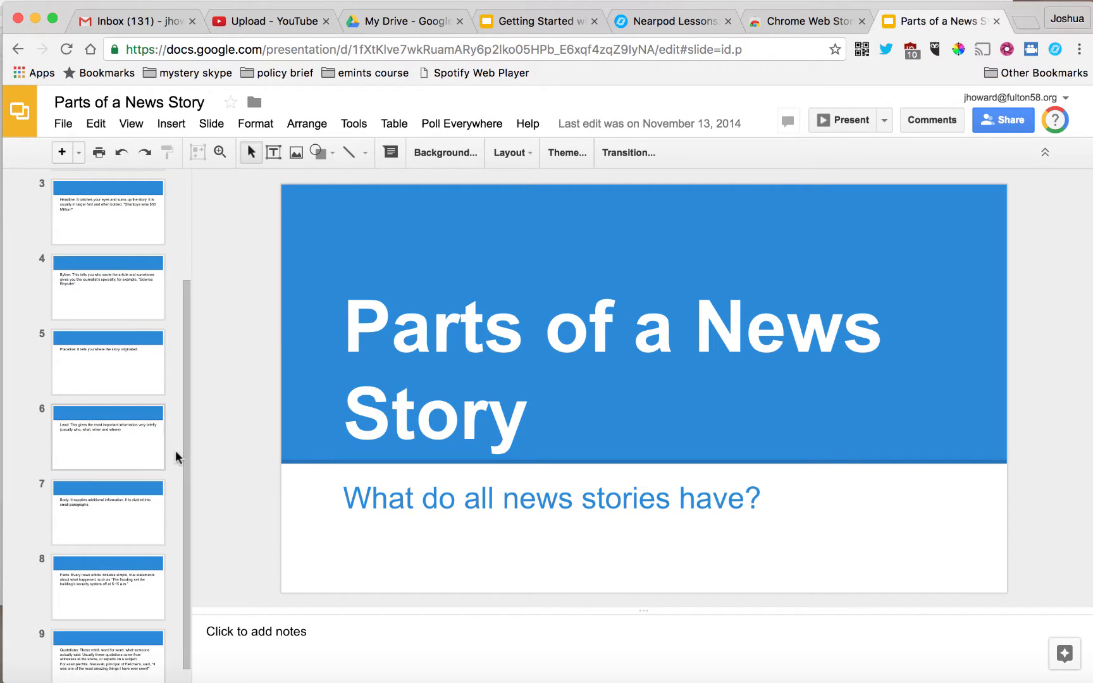
scroll(195, 404, "up", 4)
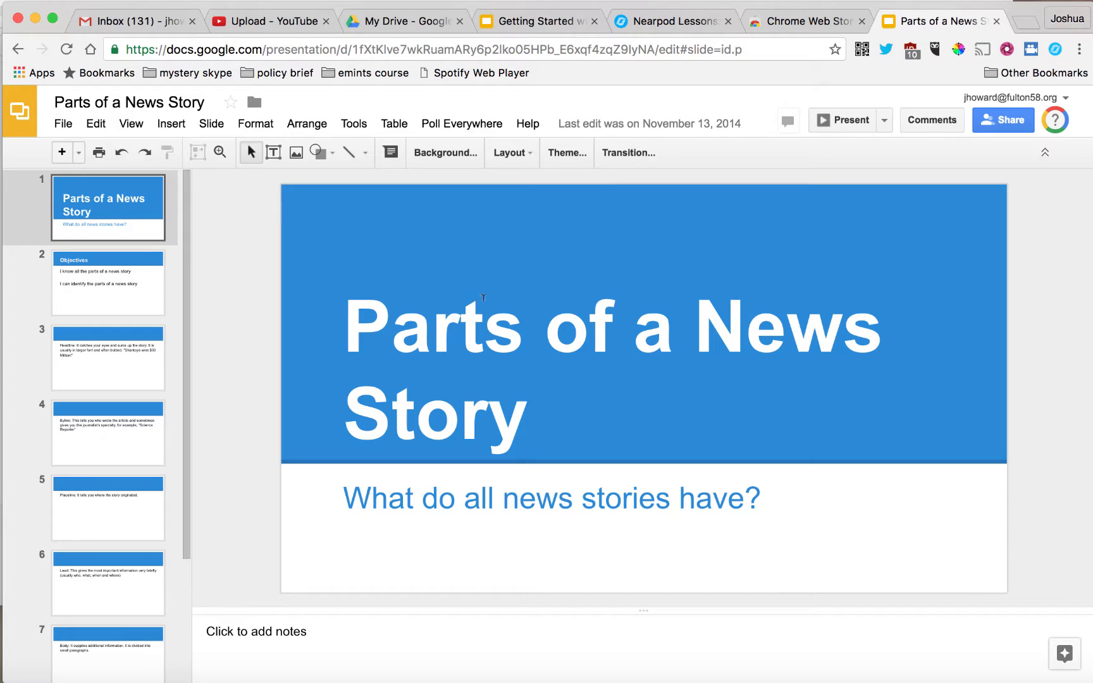
left_click(1054, 51)
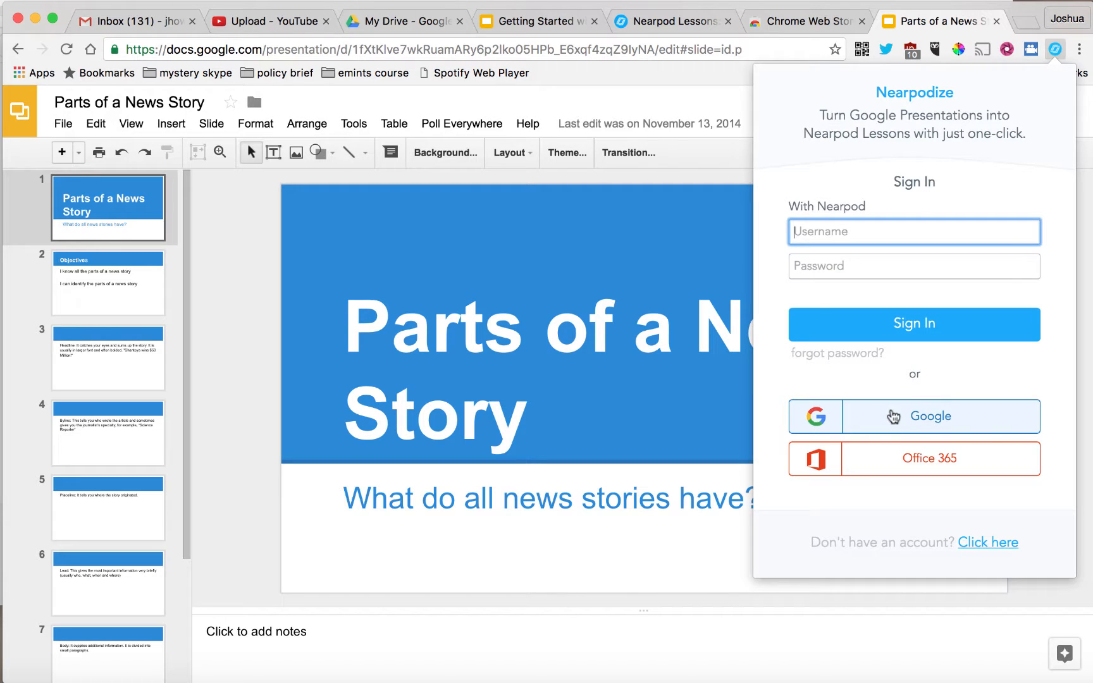
left_click(914, 419)
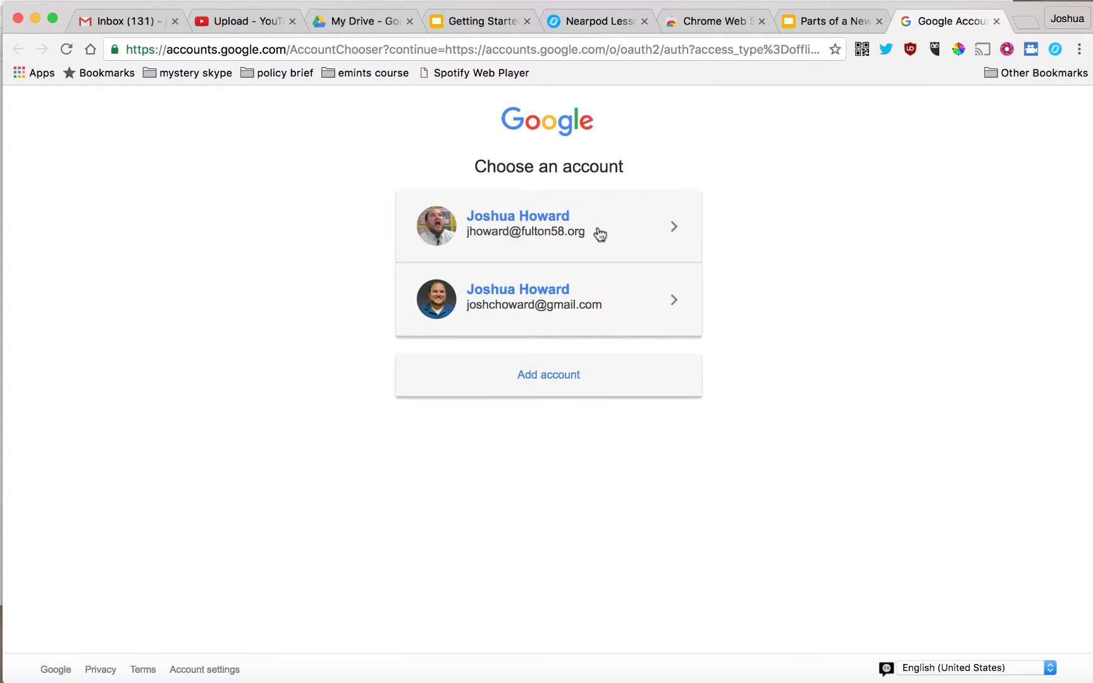
left_click(599, 236)
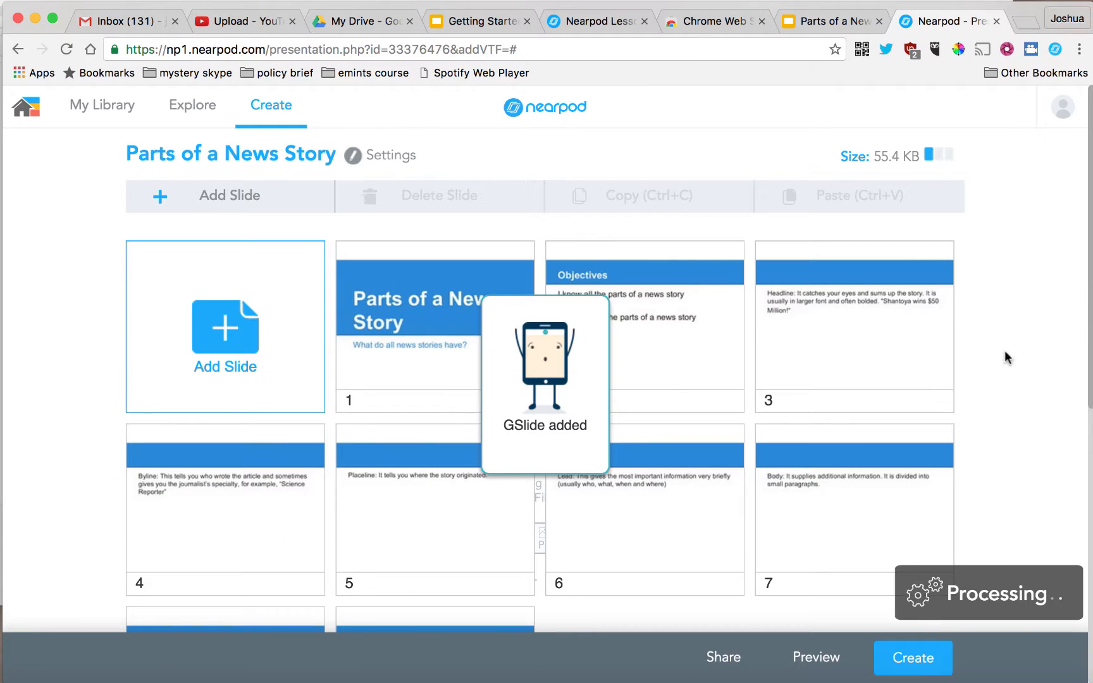
- Look through the slides imported into the "Parts of a News Story" lesson
scroll(1090, 252, "down", 5)
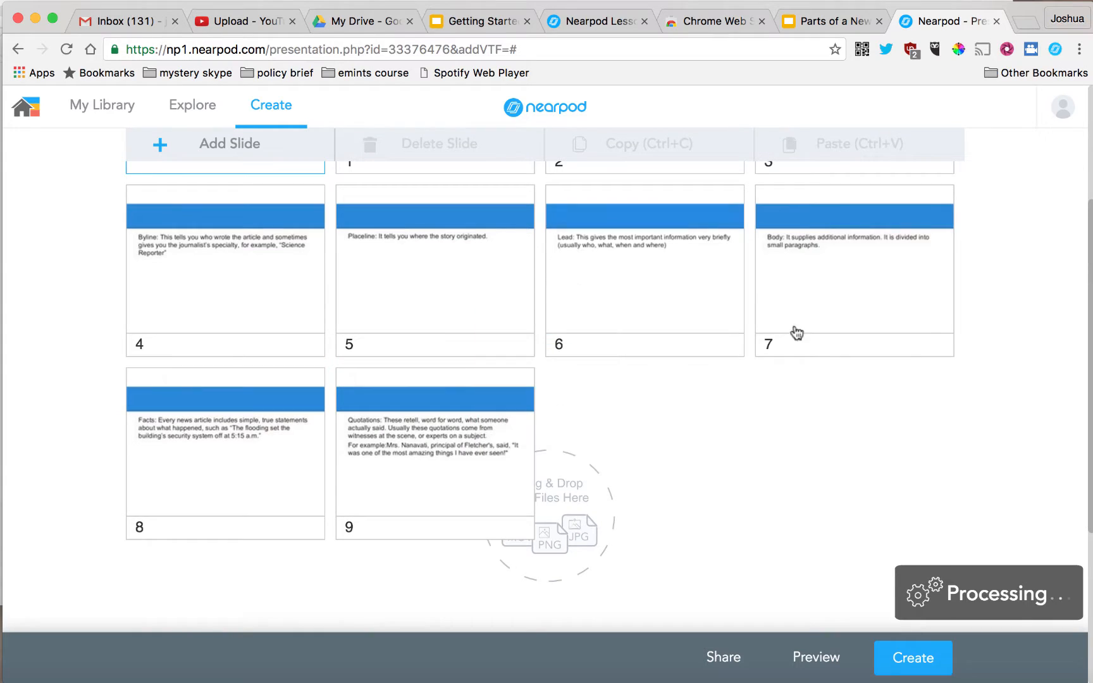
scroll(1090, 397, "up", 5)
scroll(1066, 320, "down", 2)
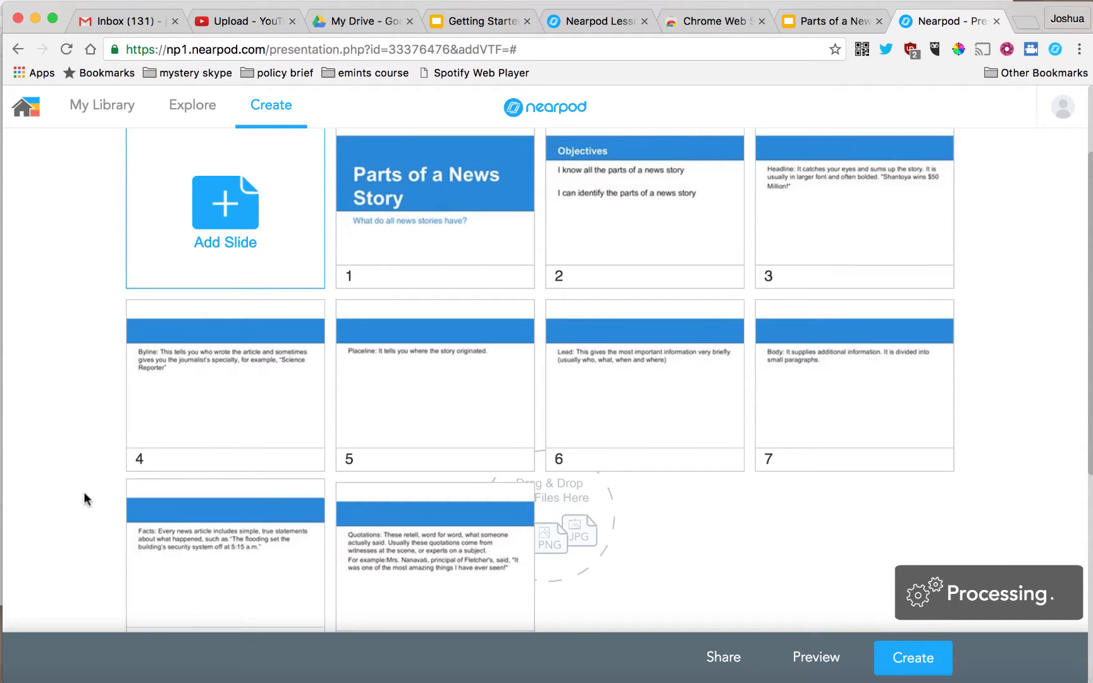
scroll(563, 392, "down", 2)
scroll(563, 392, "up", 4)
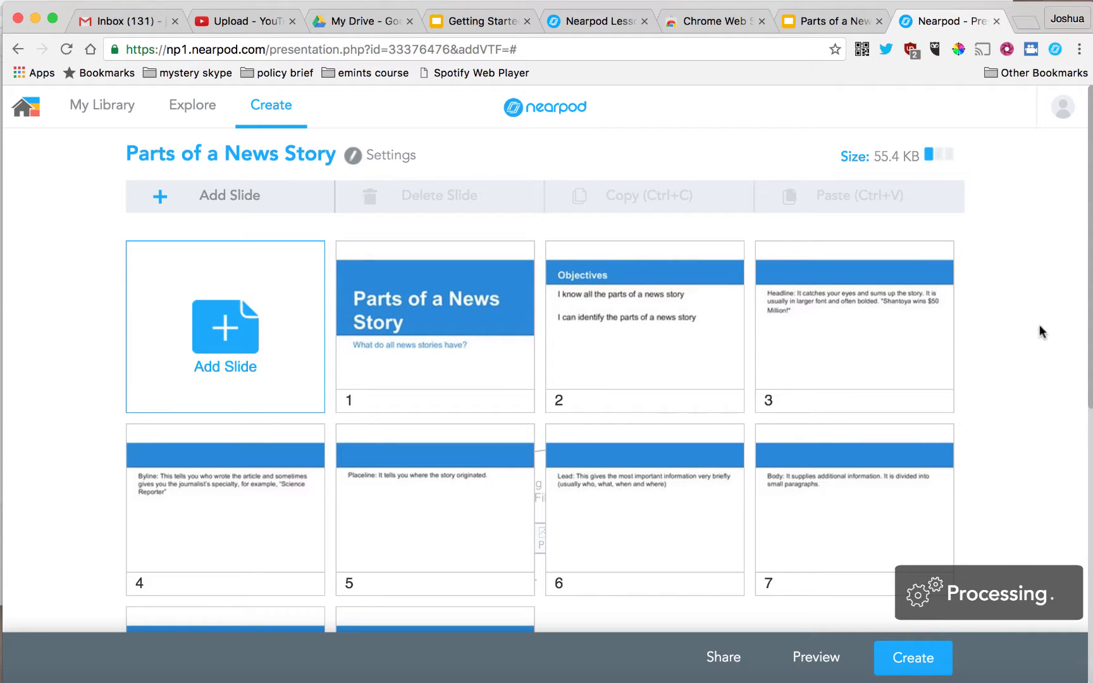
scroll(1025, 386, "down", 1)
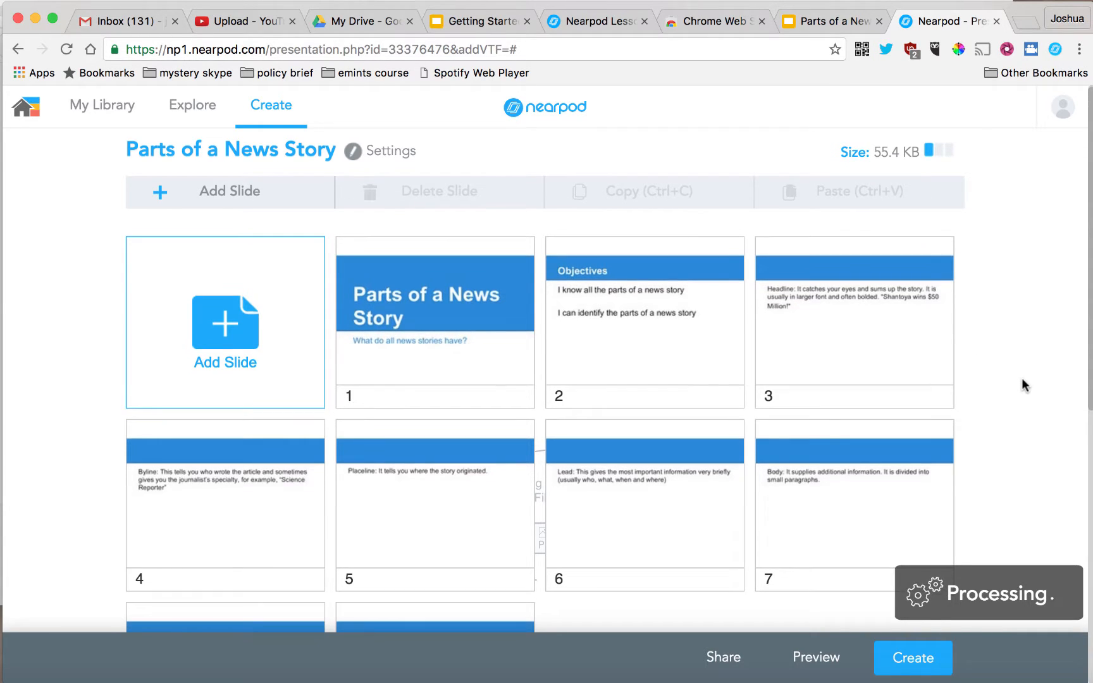
- Add an Open Ended Question activity asking "What are the characteristics of a good headline?" and save it
left_click(225, 200)
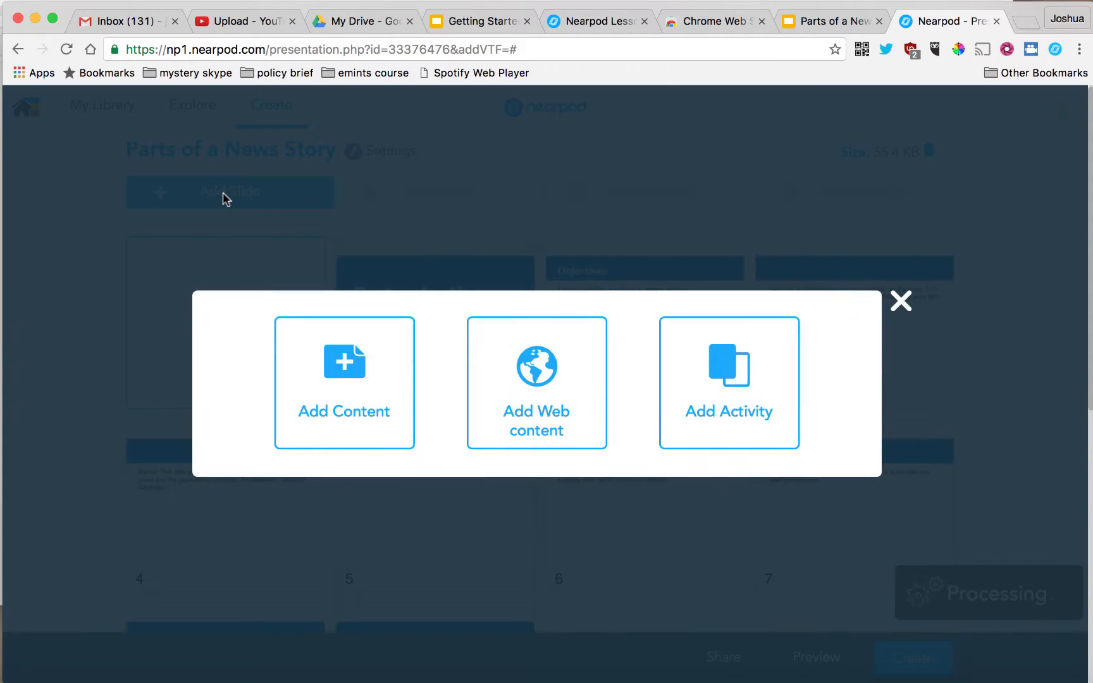
left_click(712, 380)
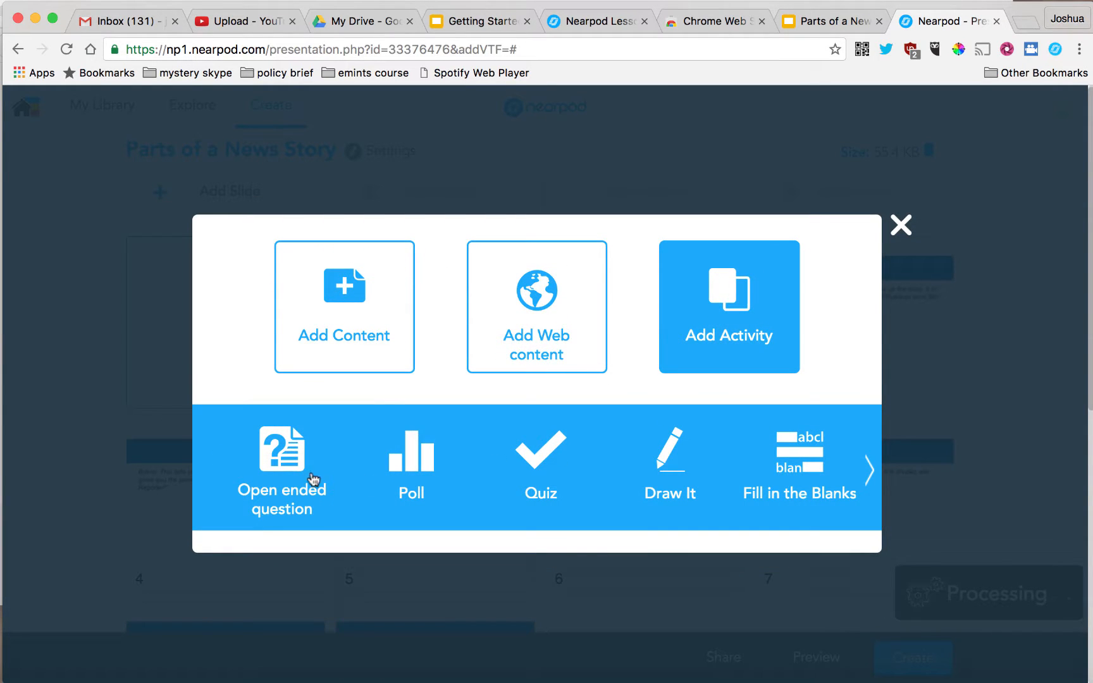
left_click(284, 471)
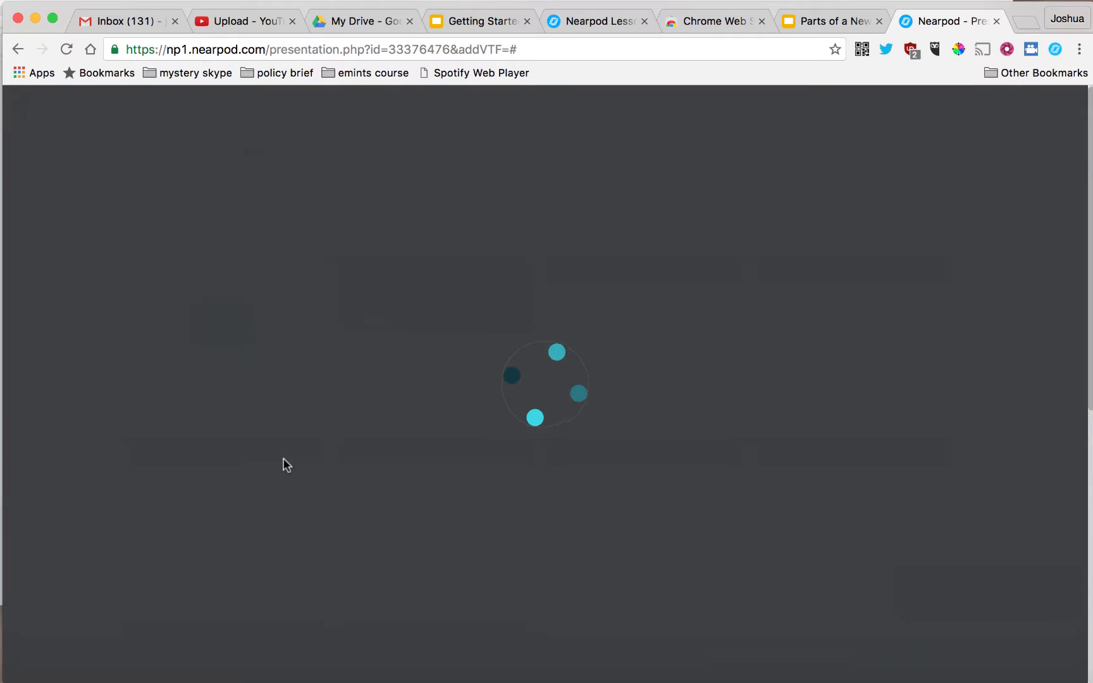
left_click(417, 353)
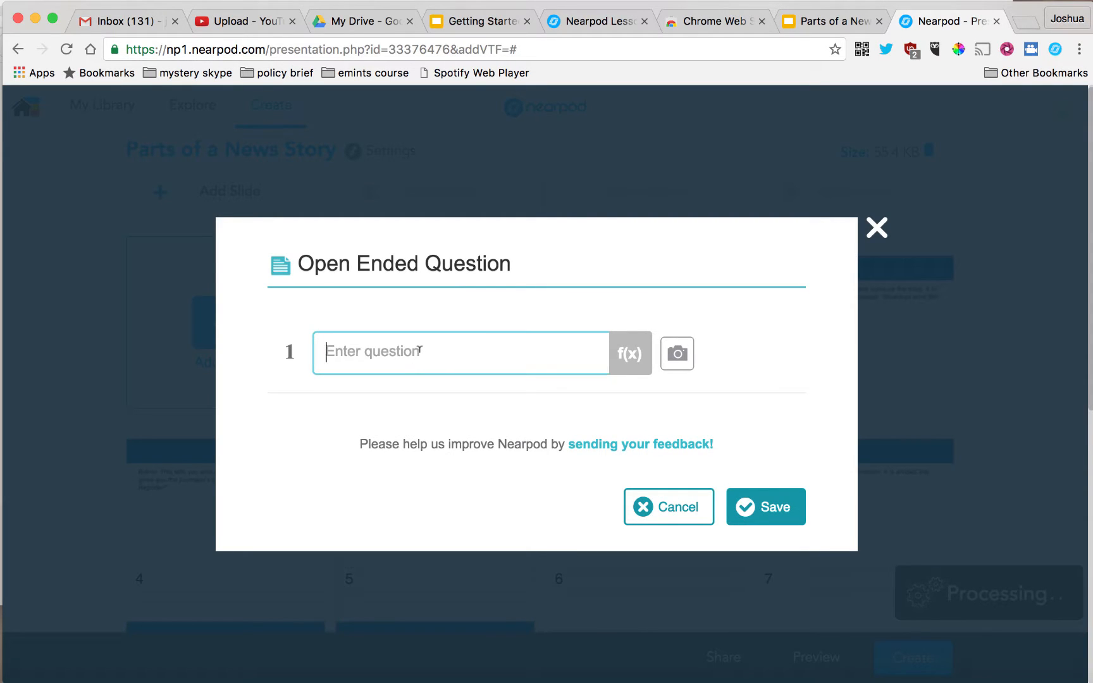
type("What are ")
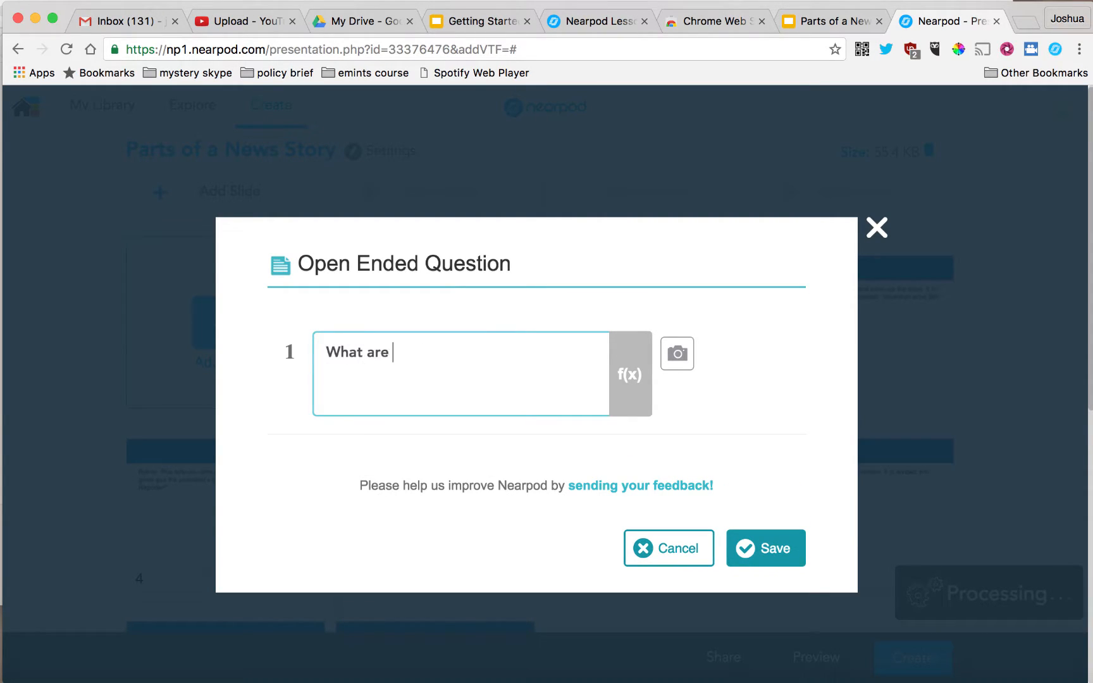
type("the characteristics of a good headline?")
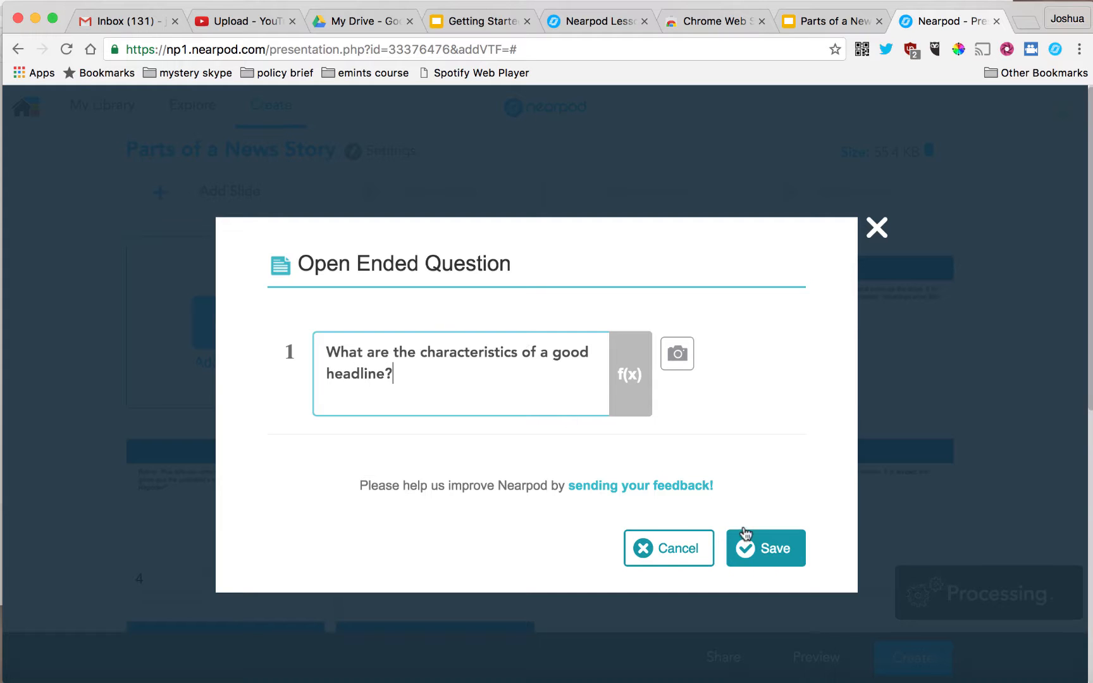
left_click(767, 548)
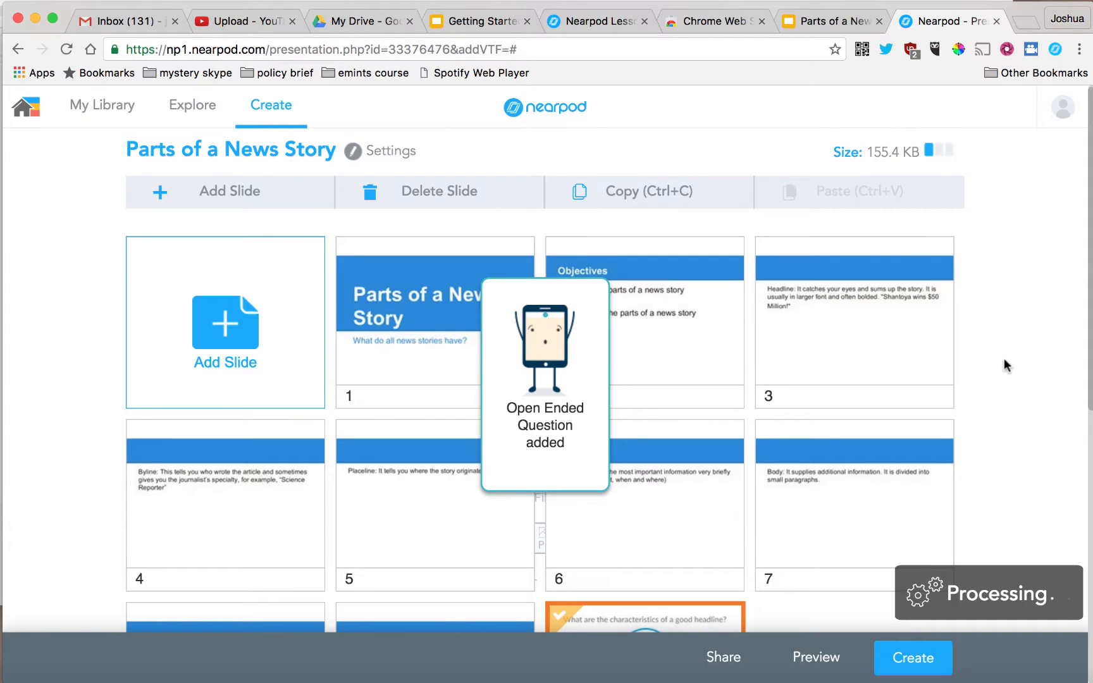
- Move the open-ended question slide to position 4, directly after the Headline slide, and select the Headline slide
left_click_drag(658, 511, 293, 373)
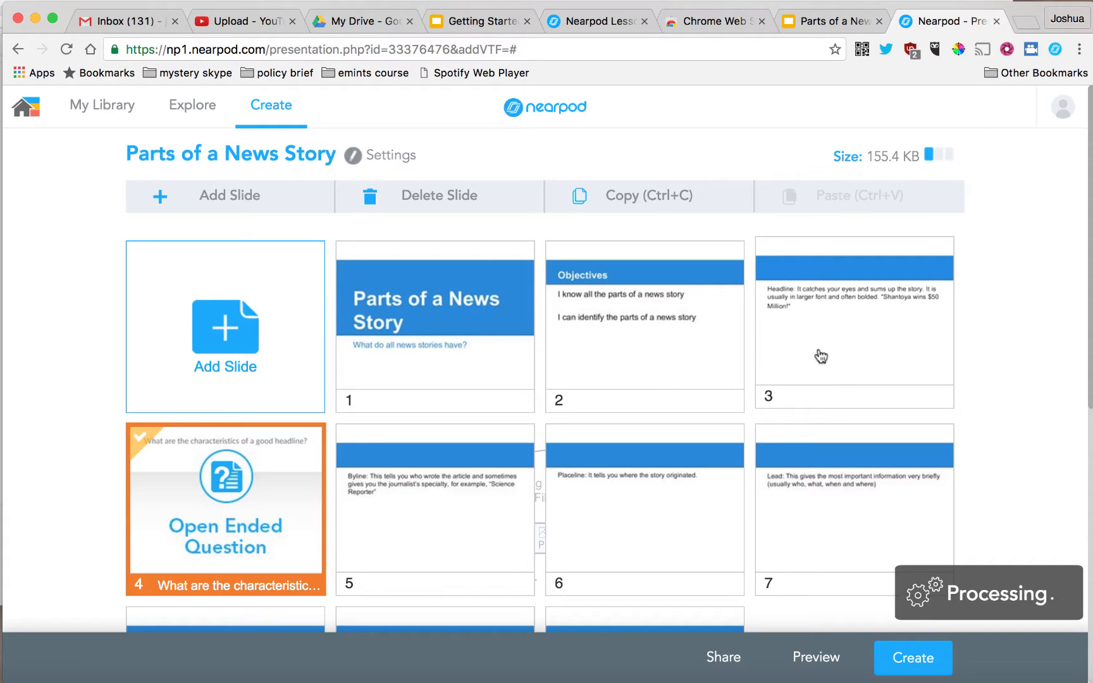
left_click(820, 310)
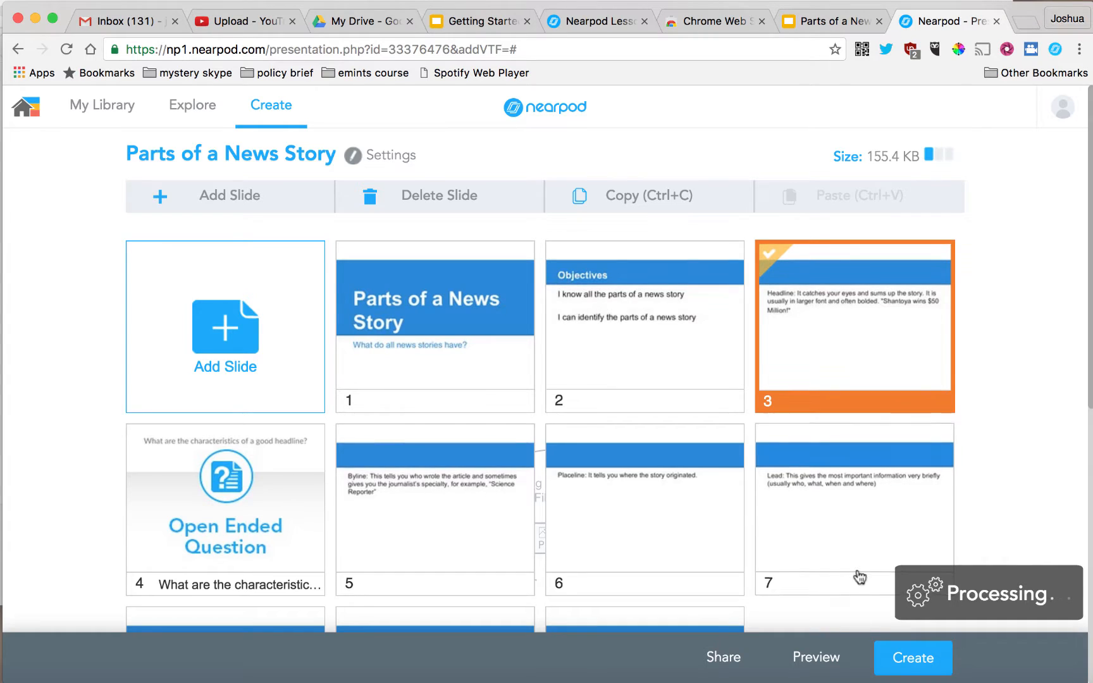
scroll(630, 496, "down", 2)
left_click_drag(268, 458, 171, 418)
left_click(820, 236)
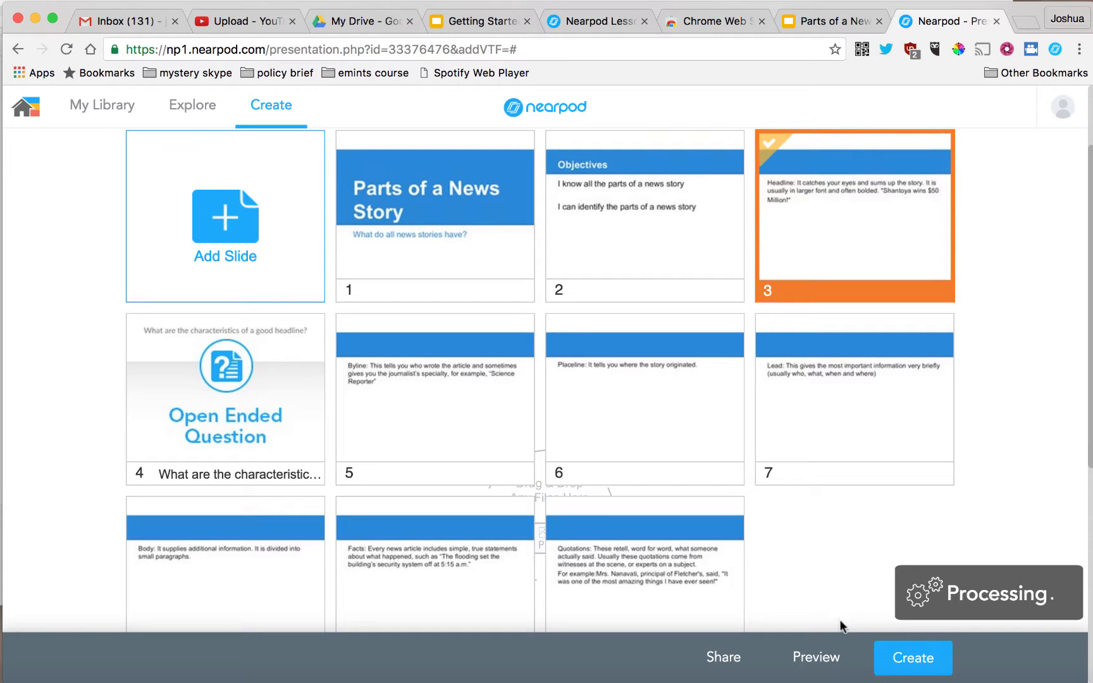
- Preview the lesson from the Headline slide to the open-ended question and try the answer field with random placeholder text
left_click(822, 657)
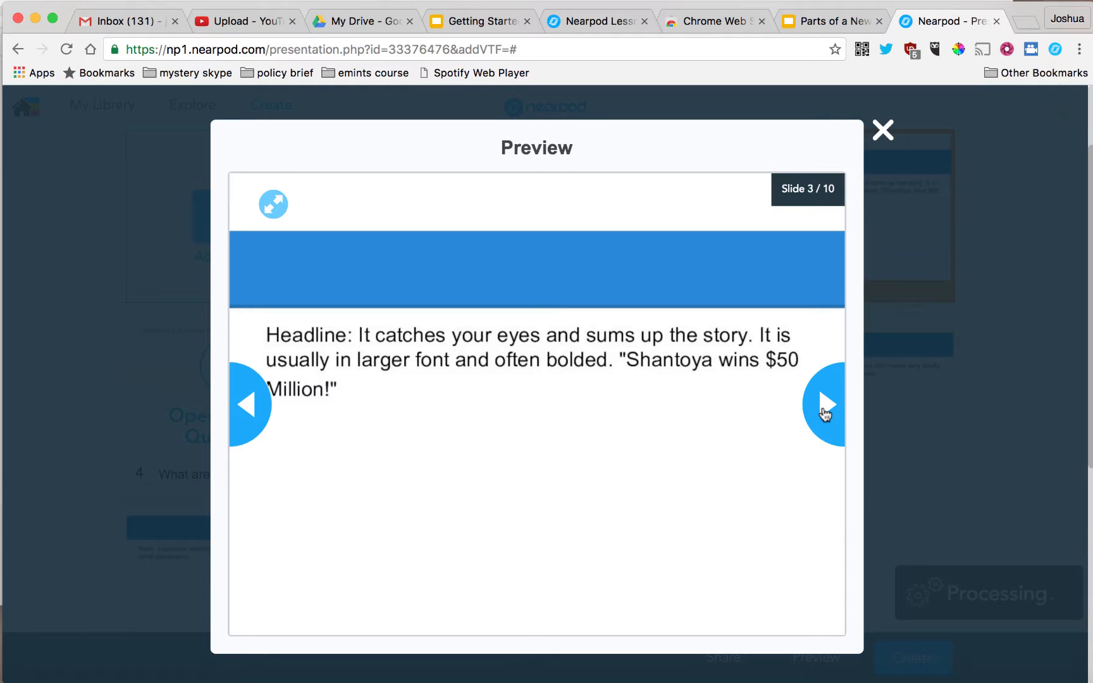
left_click(825, 414)
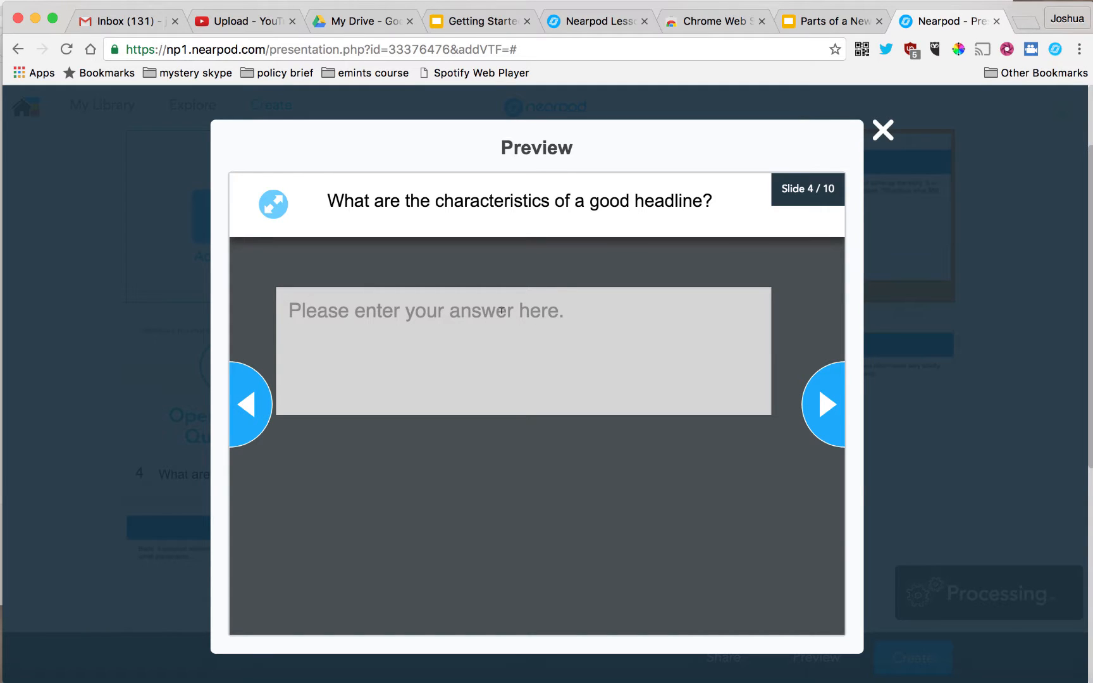
type("fgbfbfbfb")
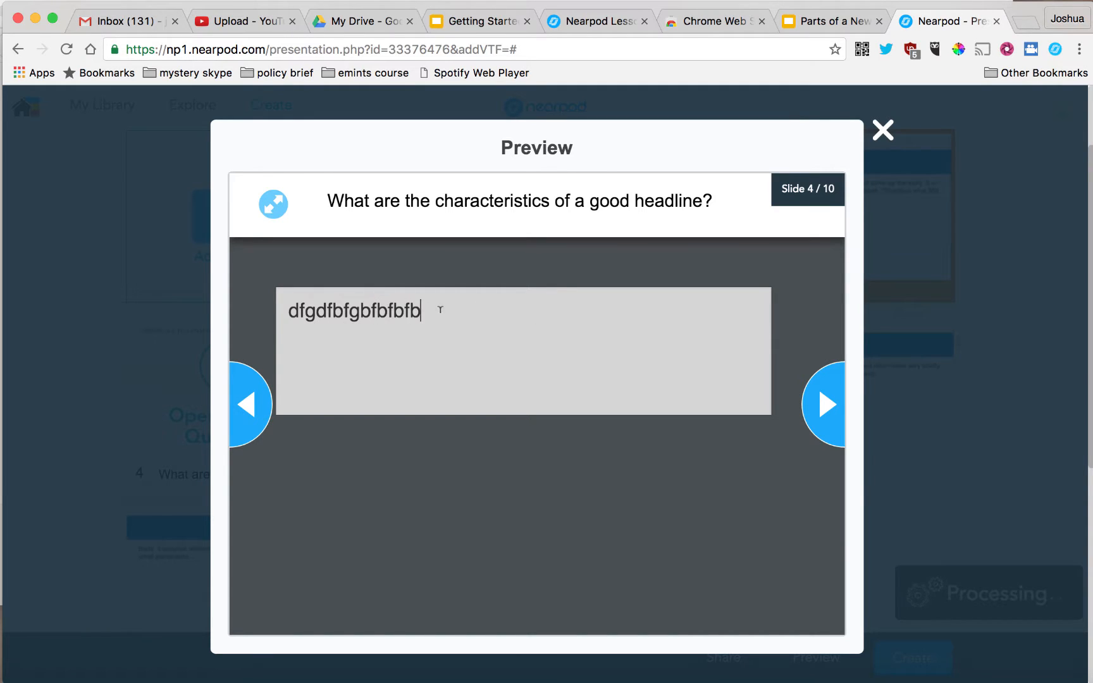
- Clear the placeholder answer from the open-ended question and close the lesson preview
key("super+a")
key("BackSpace")
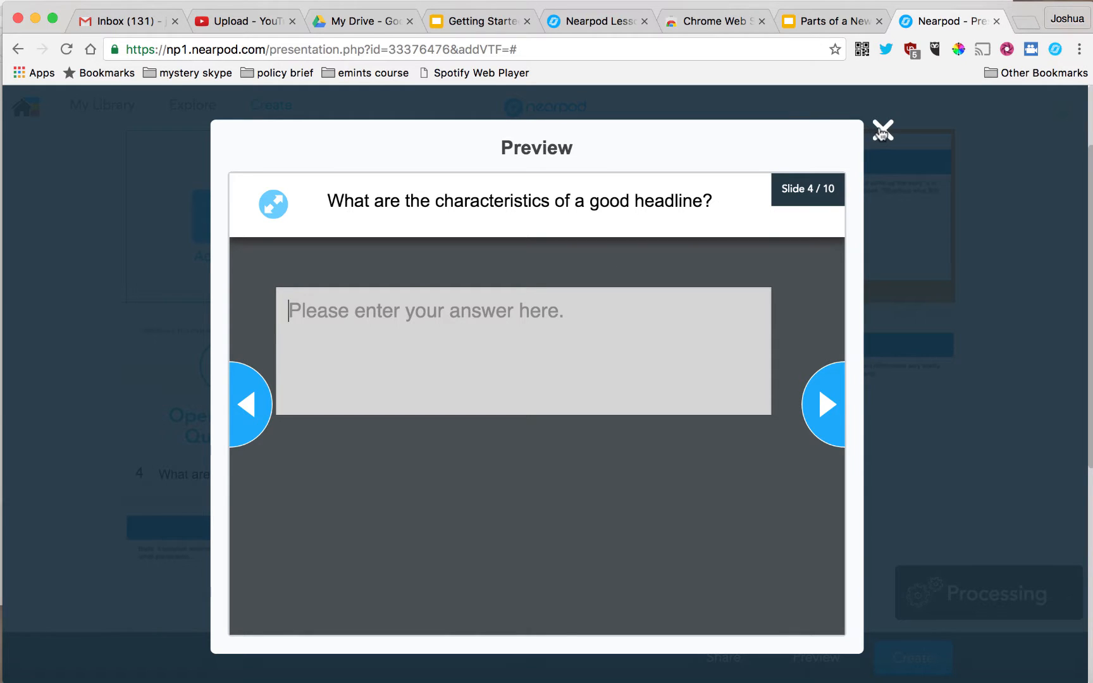
left_click(882, 130)
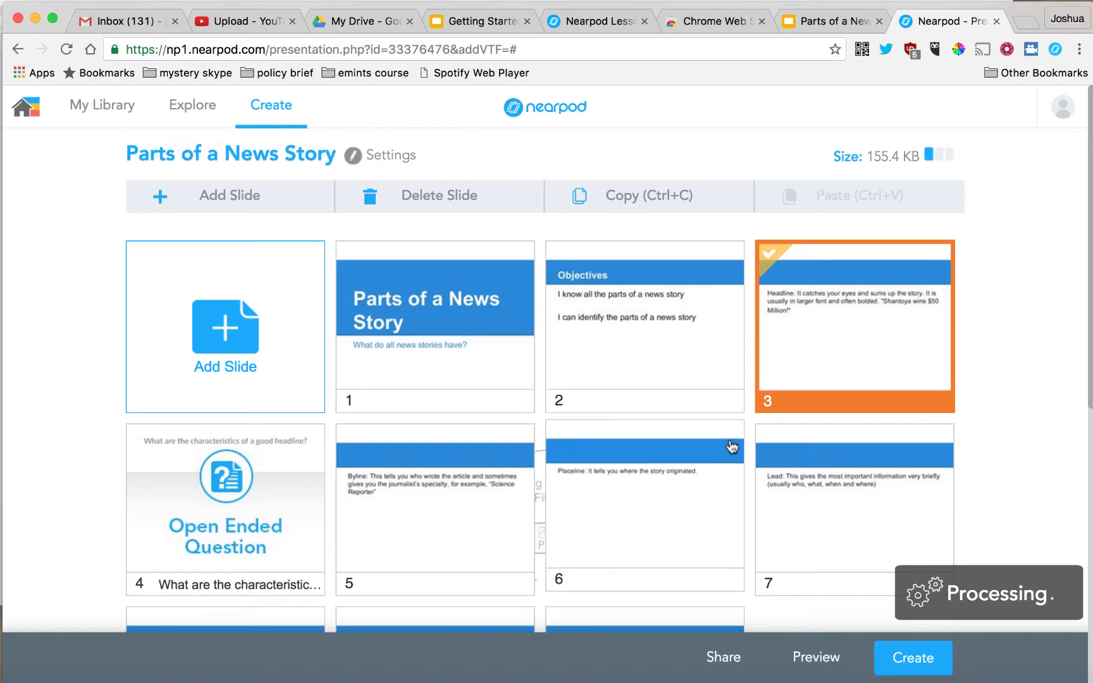
- Add a Draw It activity with the instructions "Sketch the outline of a newspaper cover story:" and save it
scroll(759, 463, "down", 5)
scroll(761, 453, "down", 2)
scroll(769, 442, "up", 3)
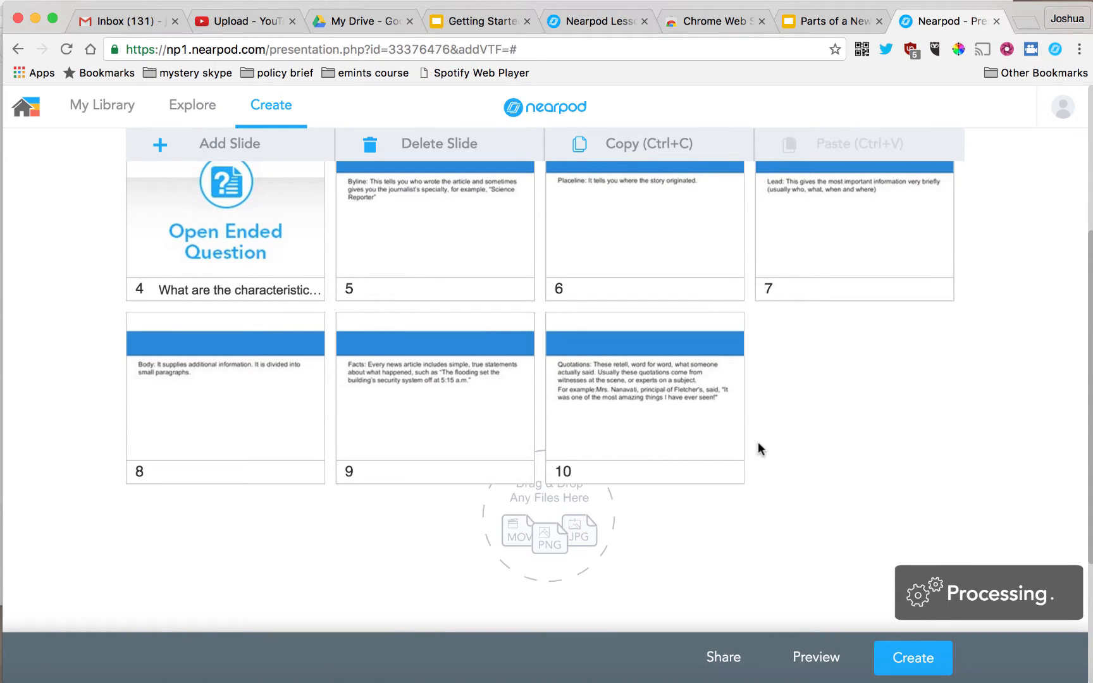
scroll(757, 442, "up", 2)
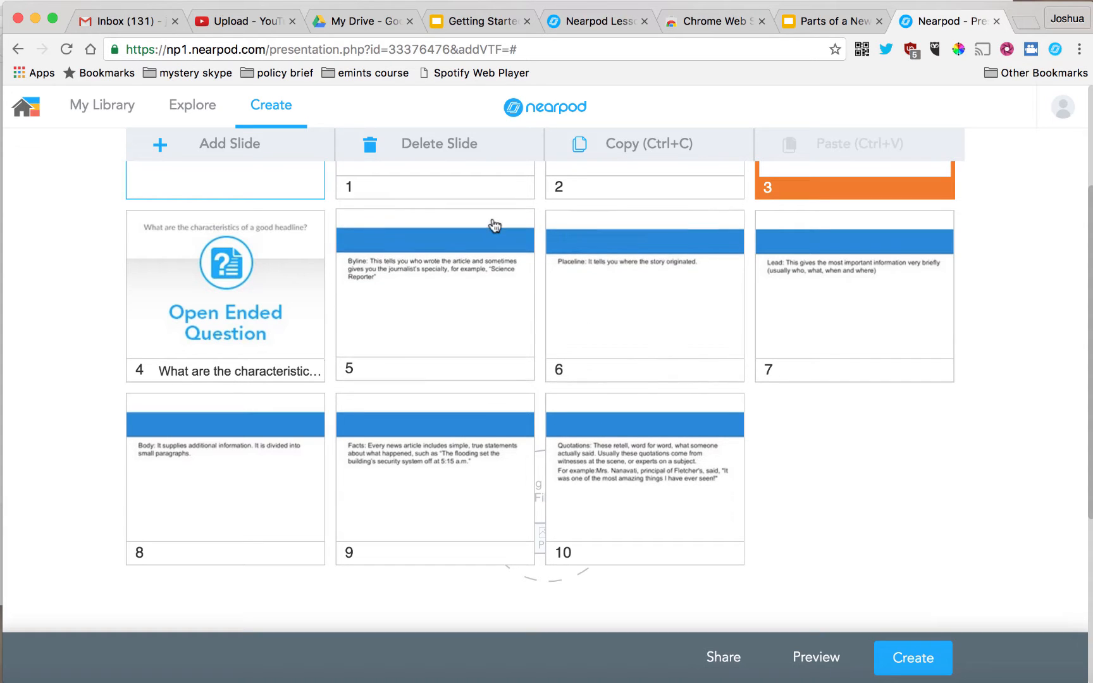
left_click(244, 148)
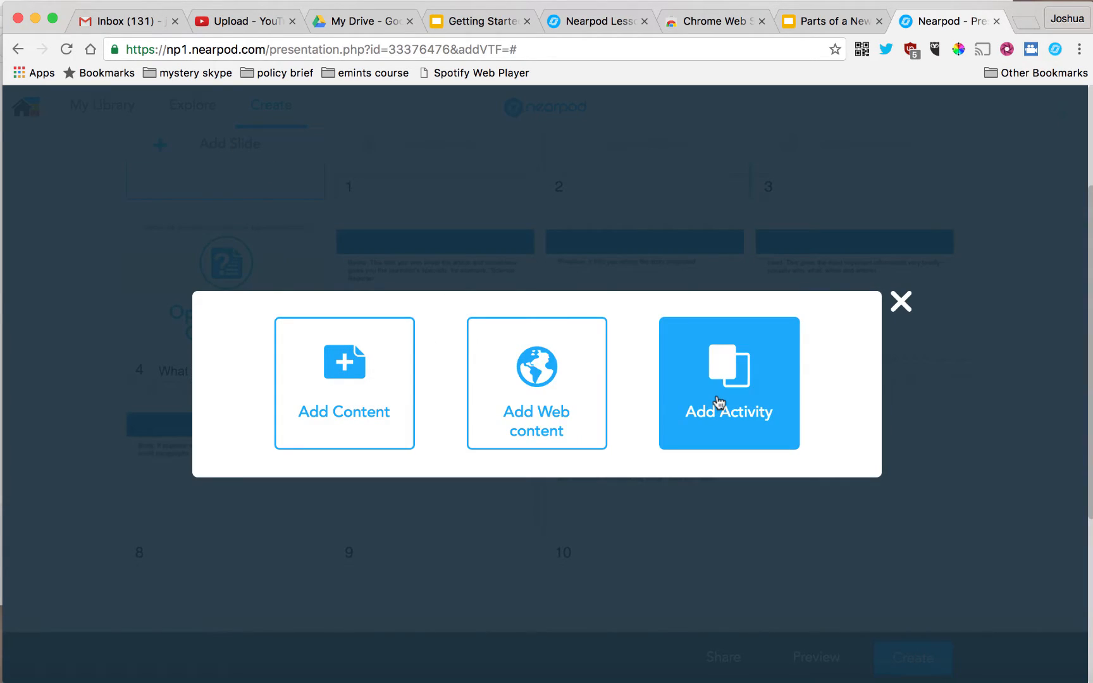
left_click(719, 403)
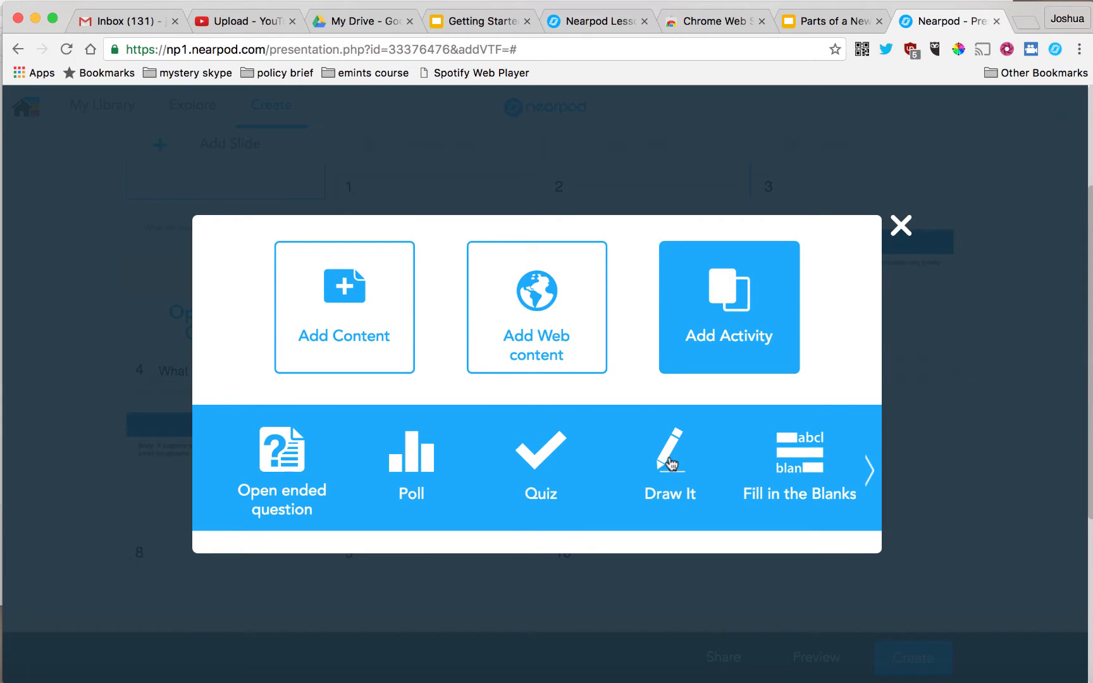
left_click(657, 458)
left_click(538, 252)
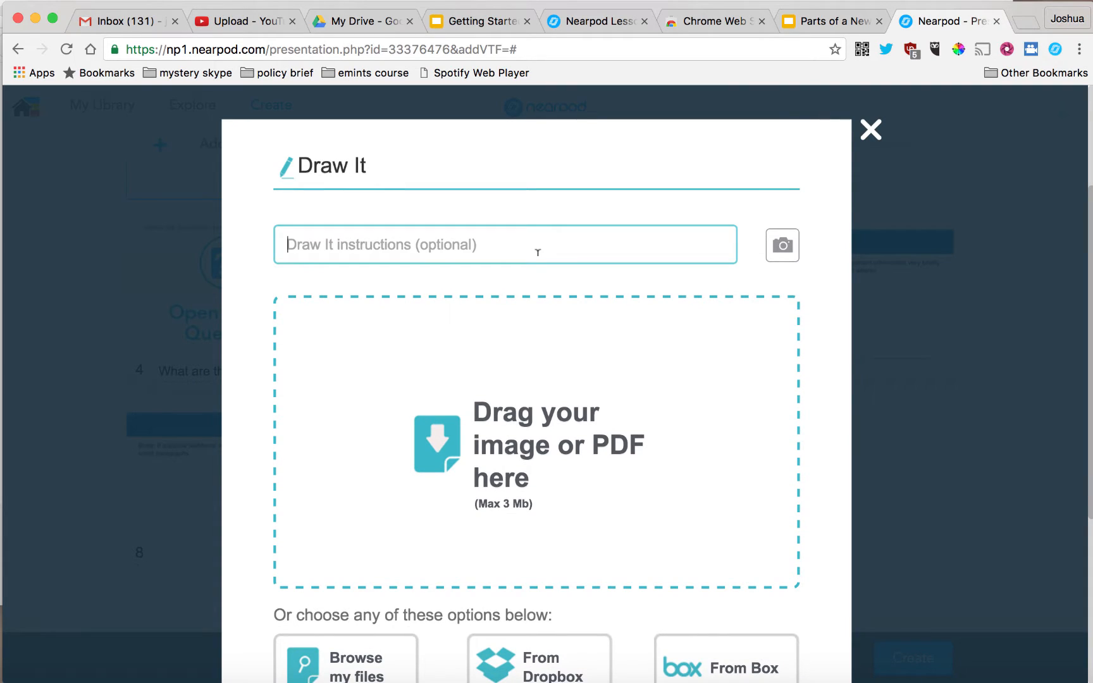
type("Sk")
left_click(532, 277)
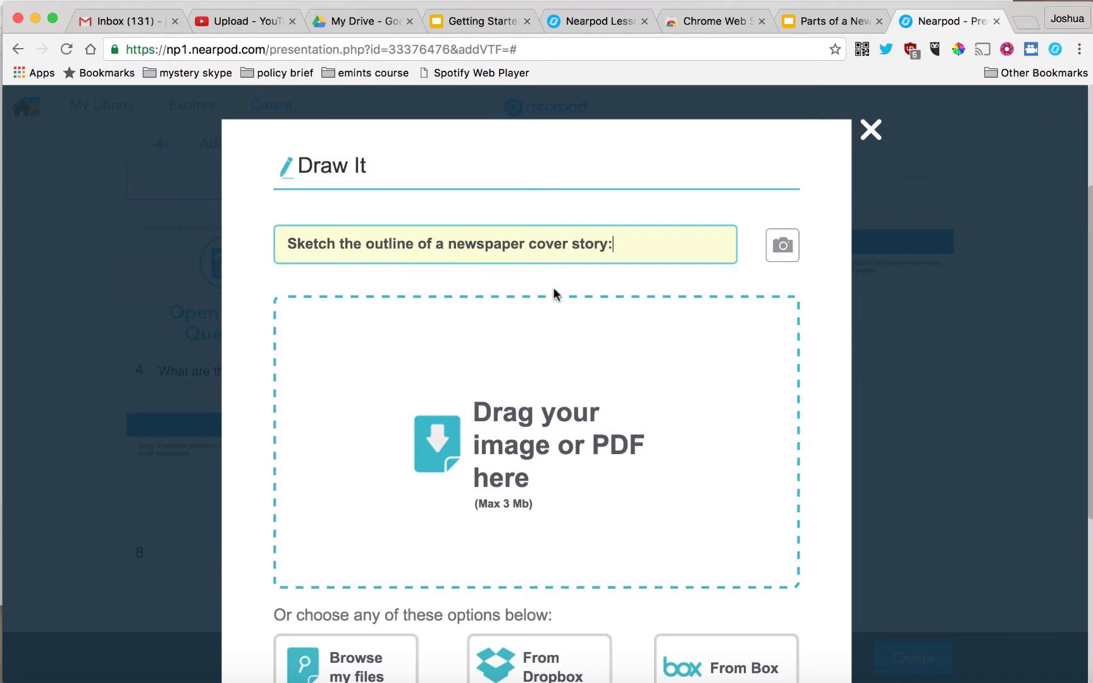
scroll(733, 405, "down", 5)
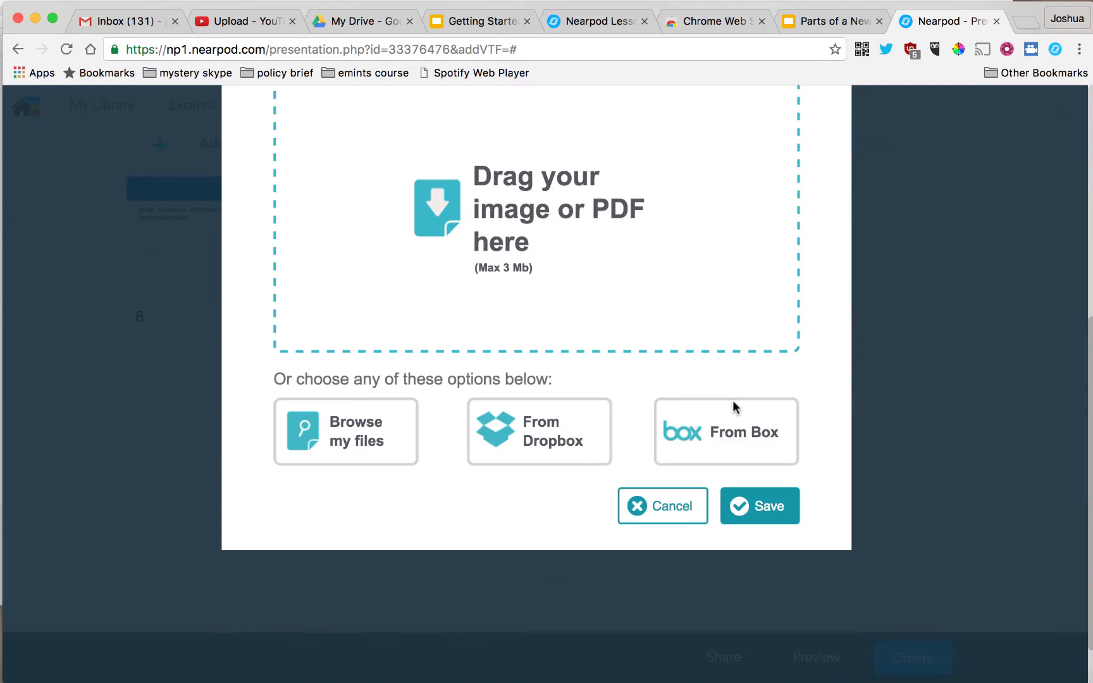
left_click(767, 509)
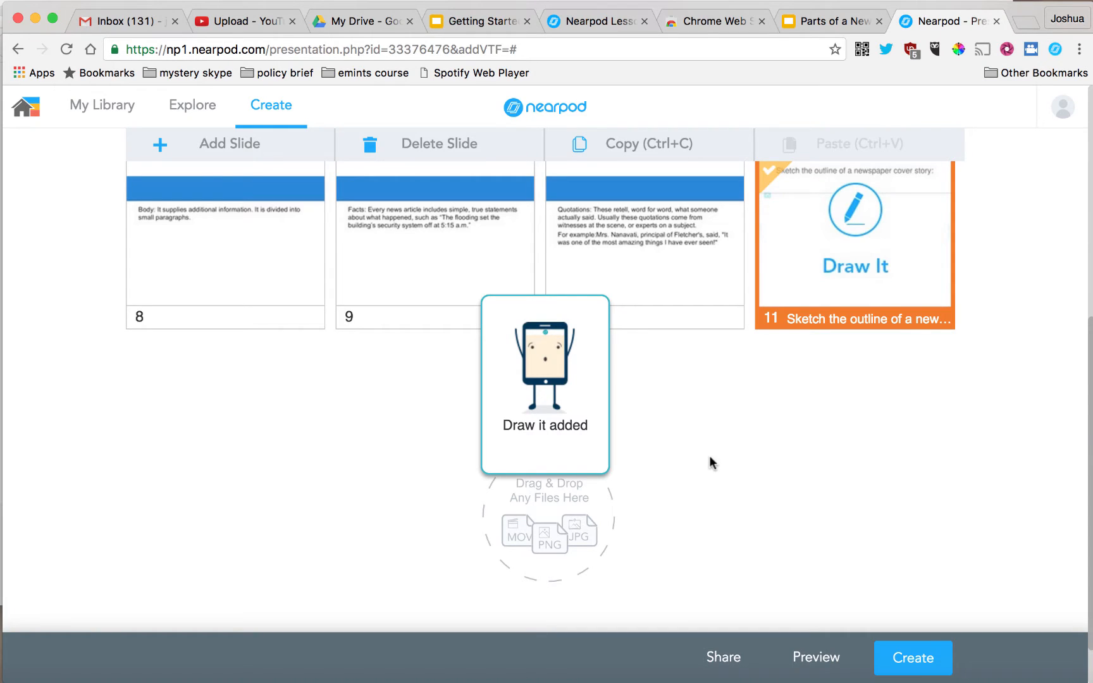
- Select the Draw It slide at the end of the lesson and open its preview
scroll(708, 446, "up", 3)
scroll(709, 443, "up", 5)
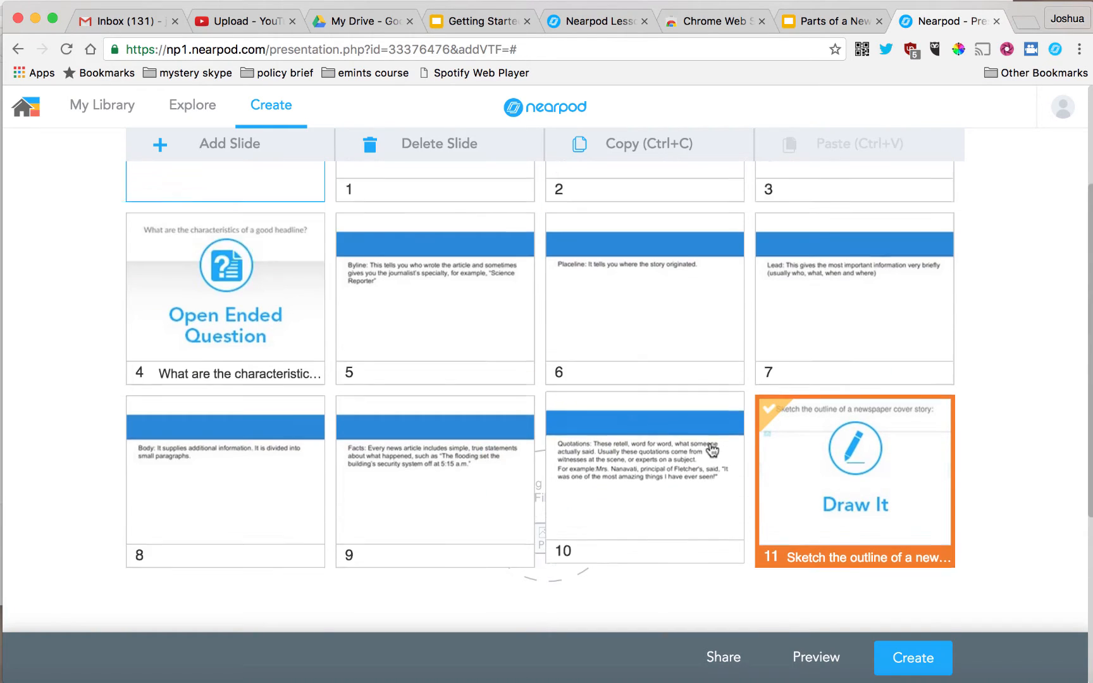
scroll(702, 436, "down", 5)
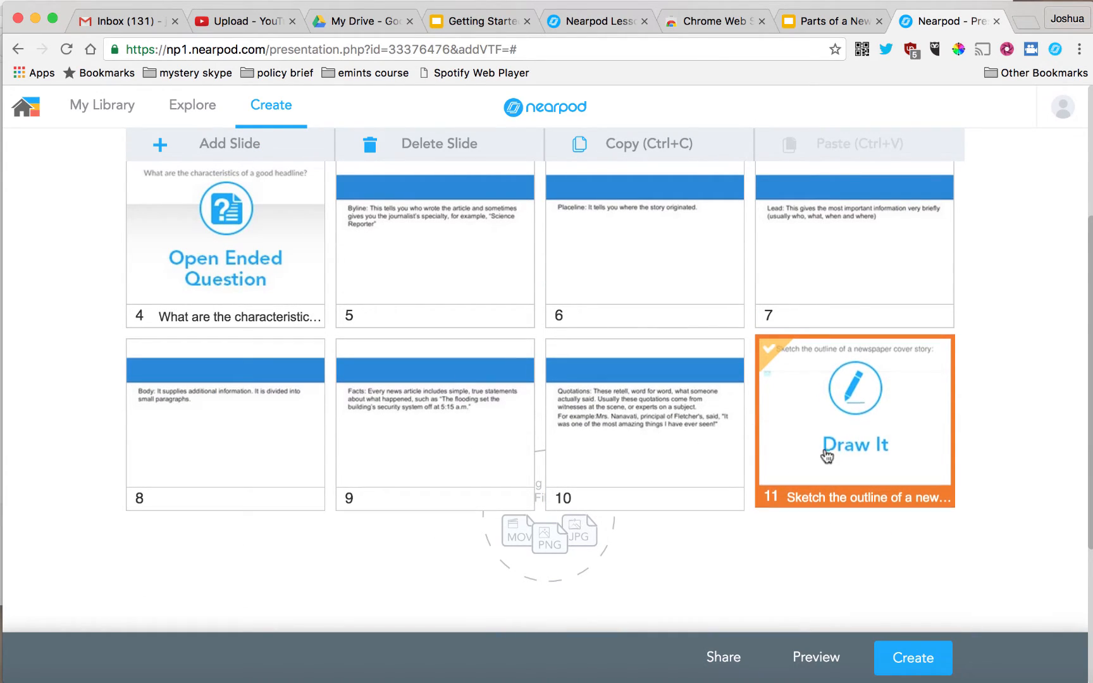
left_click(652, 419)
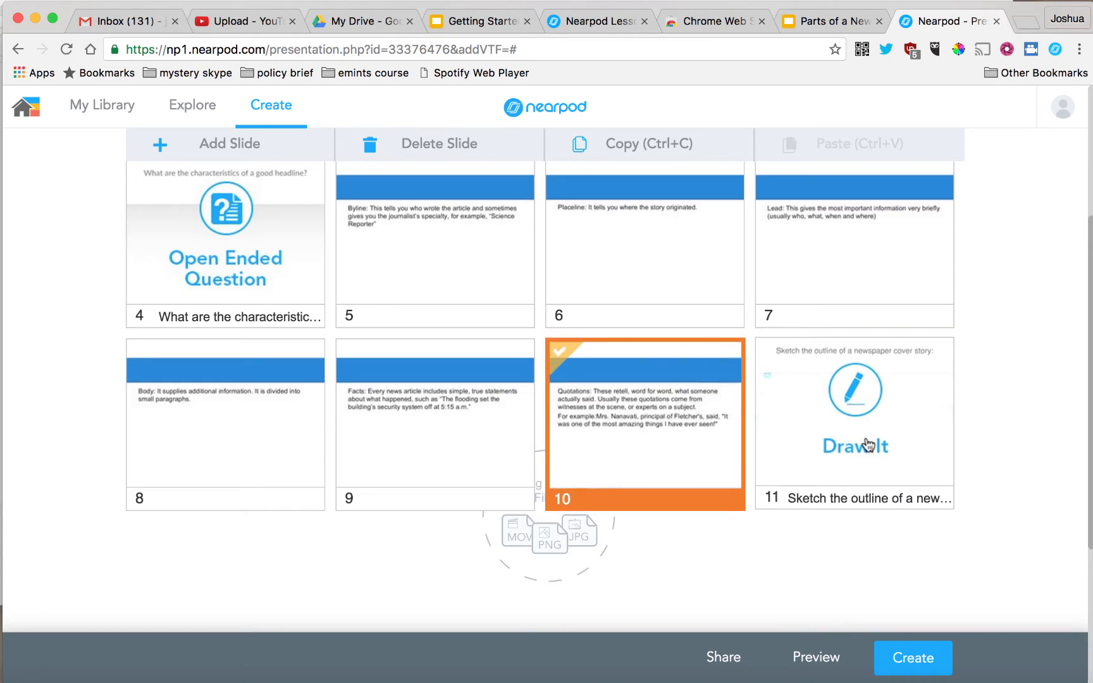
left_click(797, 443)
left_click(815, 657)
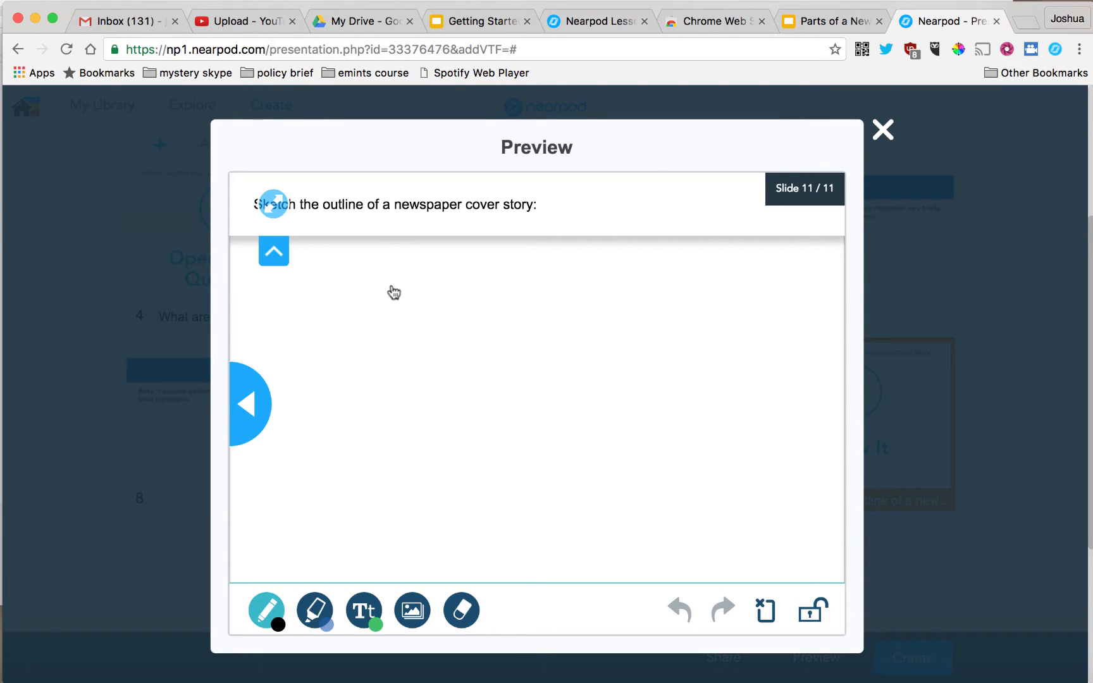
- Try the Draw It canvas by sketching a rough newspaper page with a frame, text lines and a headline squiggle, and close the preview
left_click_drag(388, 285, 489, 285)
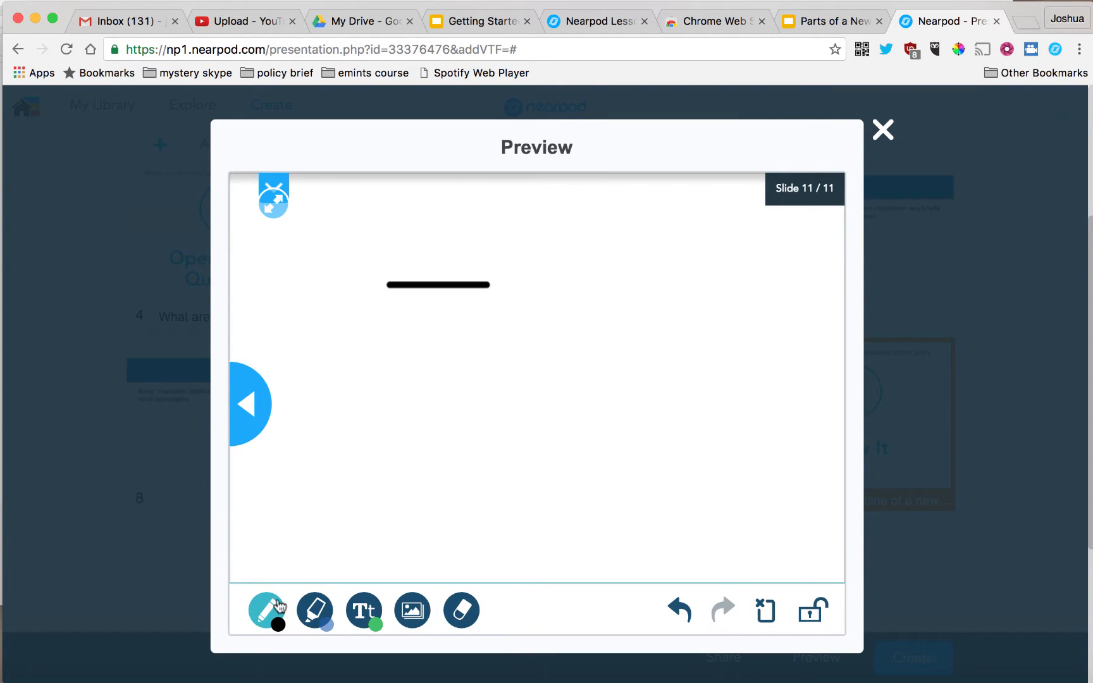
left_click(279, 607)
mouse_move(383, 240)
left_mouse_down()
mouse_move(596, 244)
mouse_move(629, 518)
mouse_move(363, 463)
left_mouse_up()
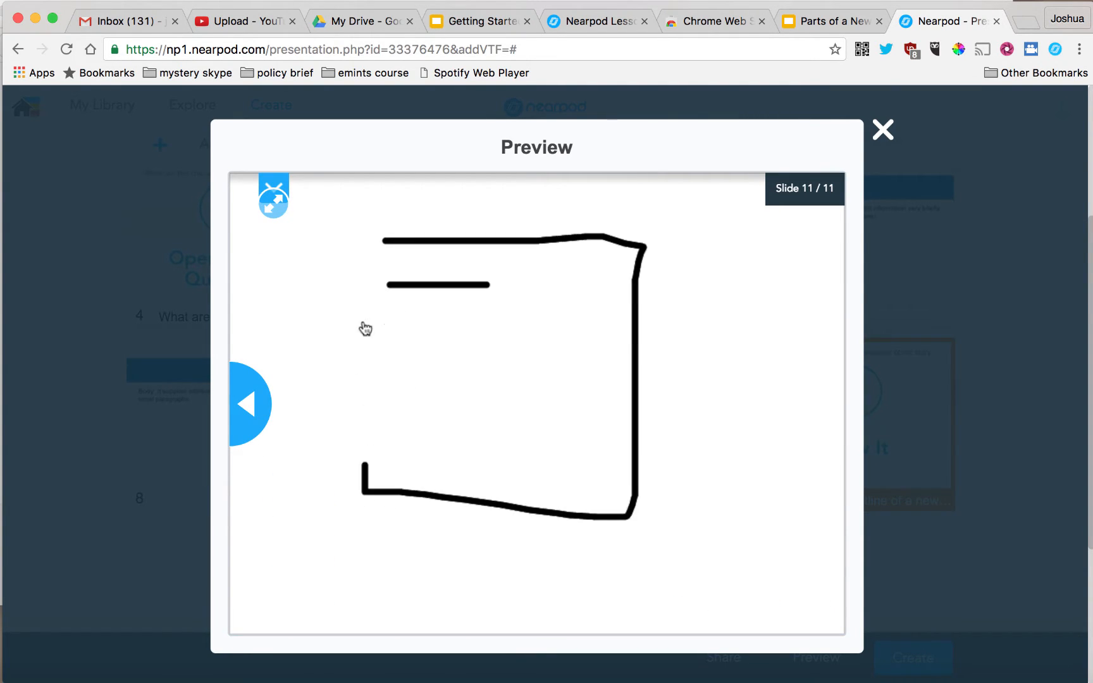
mouse_move(365, 327)
left_mouse_down()
mouse_move(378, 473)
mouse_move(376, 378)
mouse_move(380, 443)
left_mouse_up()
left_click_drag(476, 330, 422, 334)
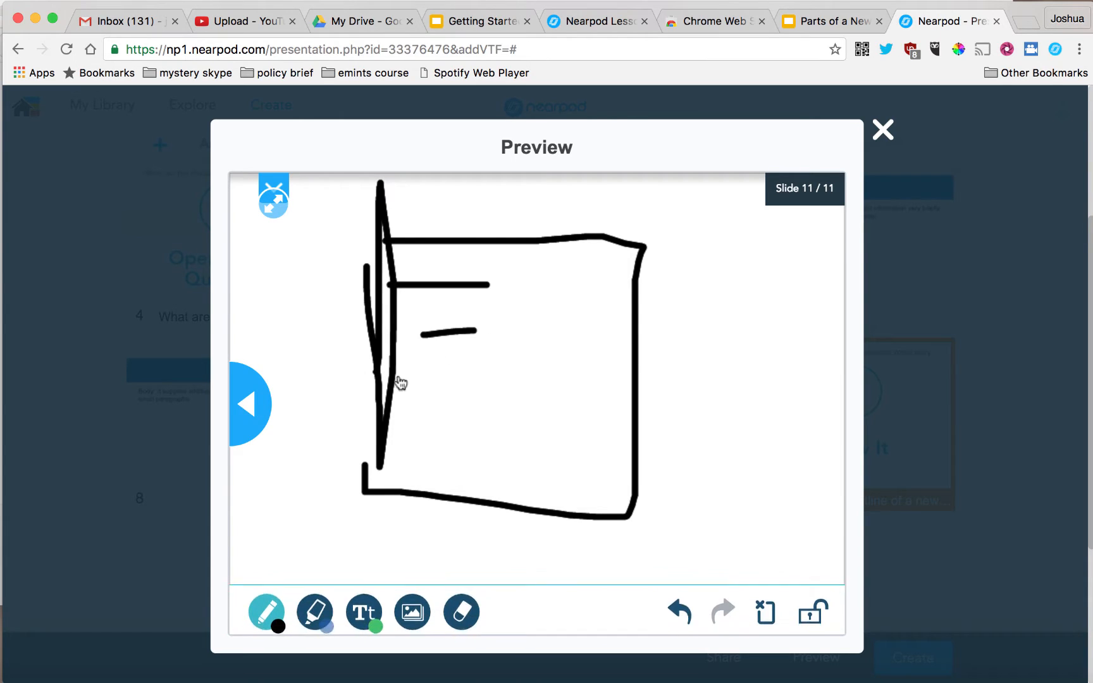
left_click_drag(400, 379, 532, 393)
left_click_drag(422, 419, 471, 420)
left_click_drag(408, 438, 525, 447)
left_click_drag(435, 272, 613, 292)
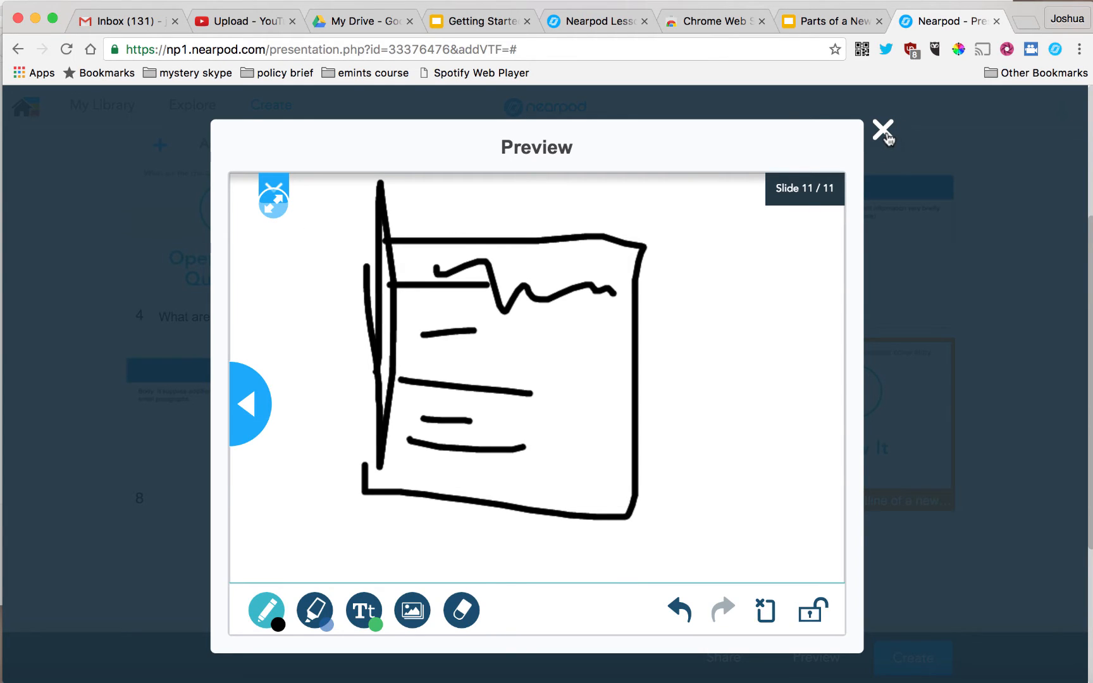
left_click(885, 132)
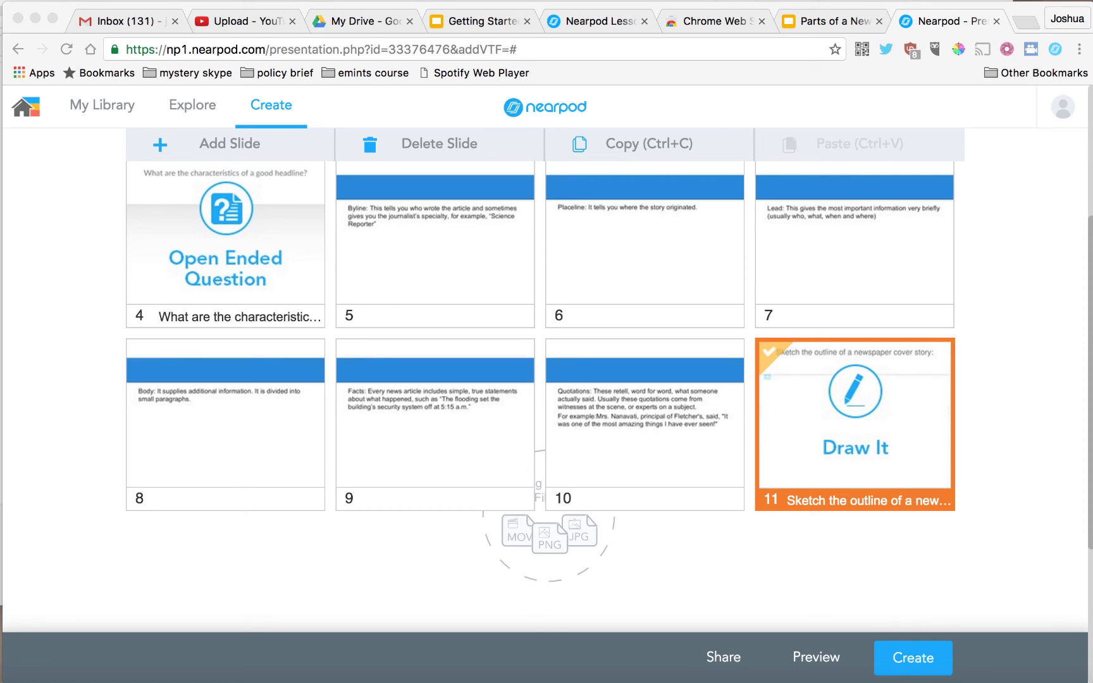
left_click(600, 0)
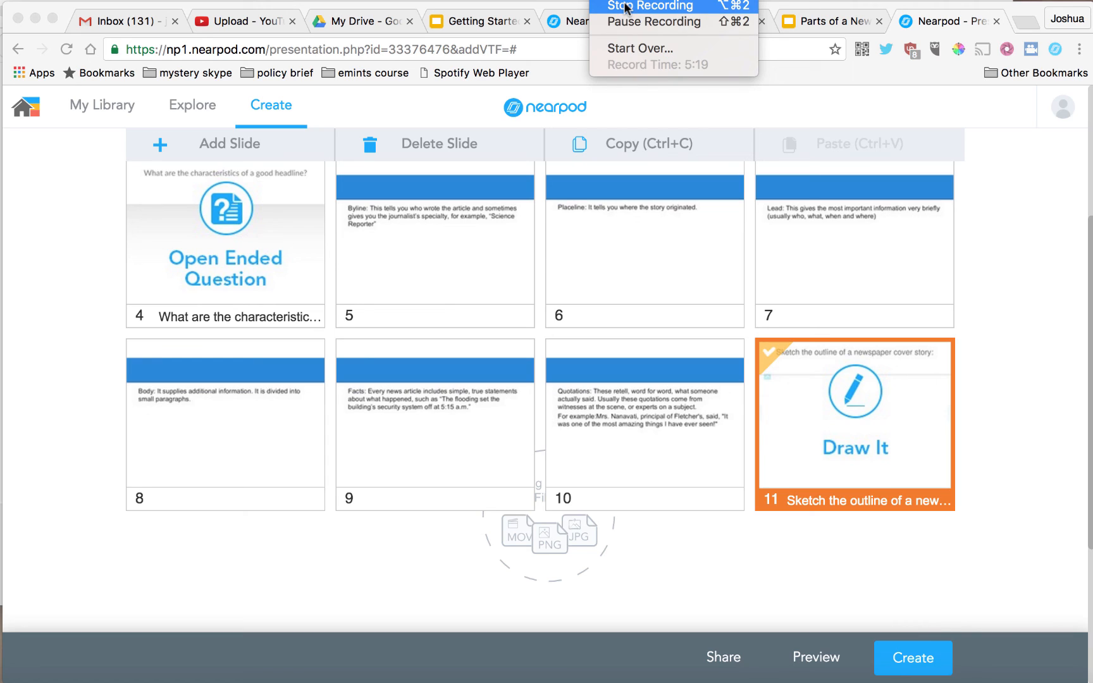